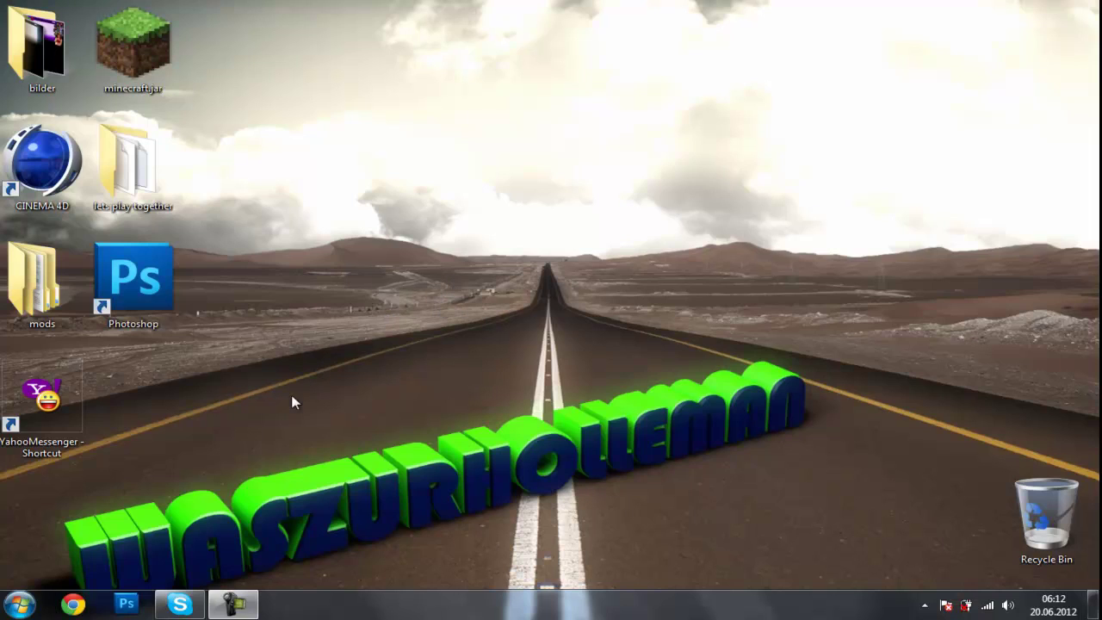
{"action": "left_click", "coordinate": [20, 603]}
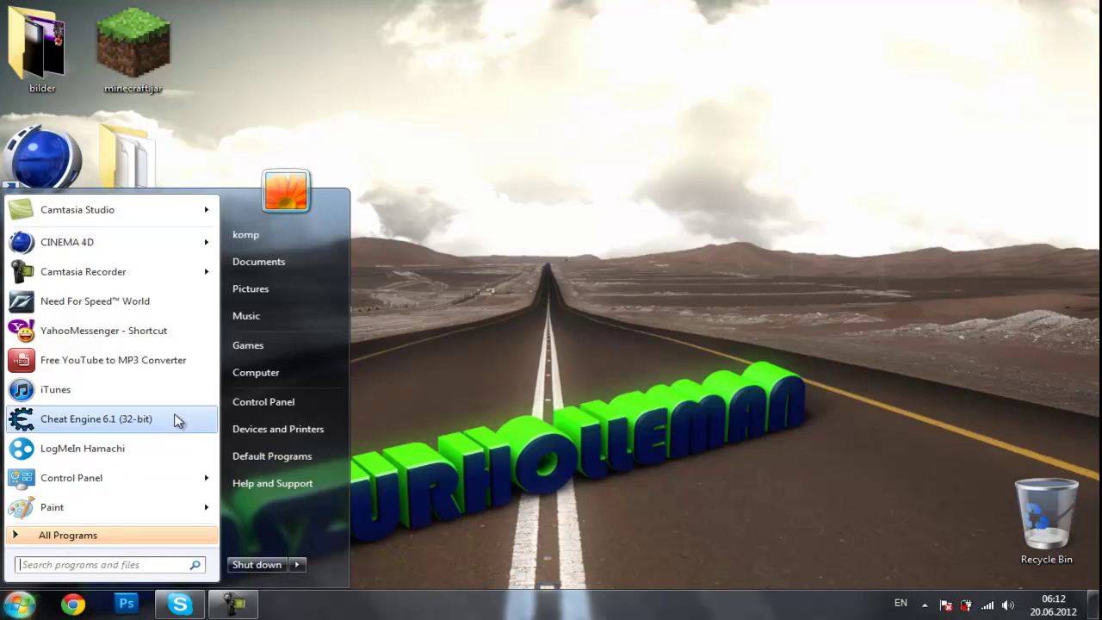
{"action": "left_click", "coordinate": [23, 607]}
{"action": "left_click", "coordinate": [21, 604]}
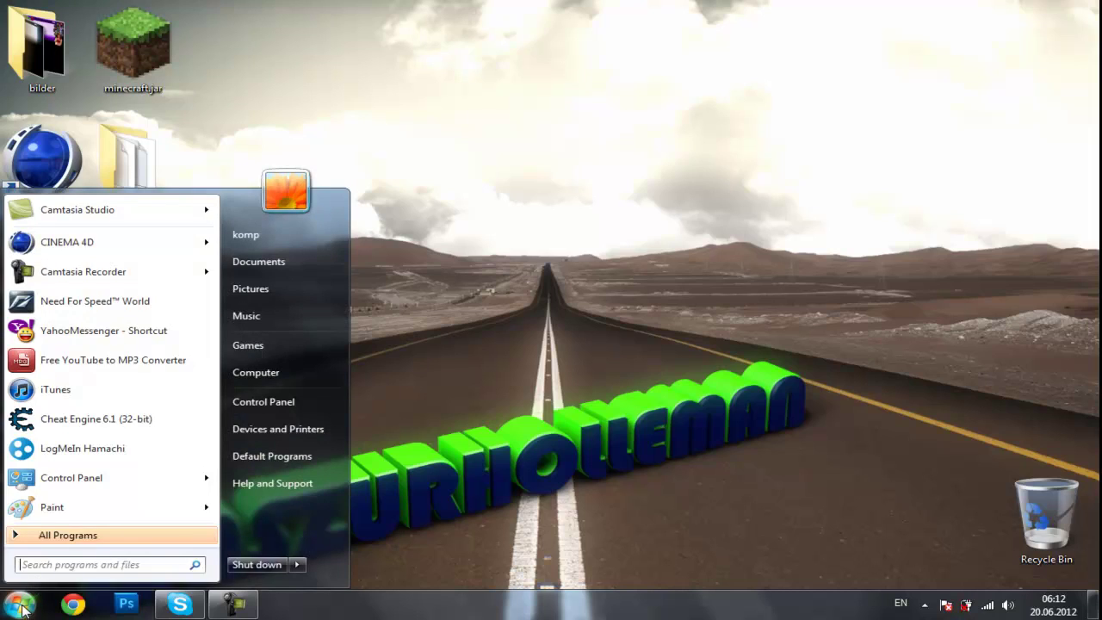
{"action": "left_click", "coordinate": [93, 565]}
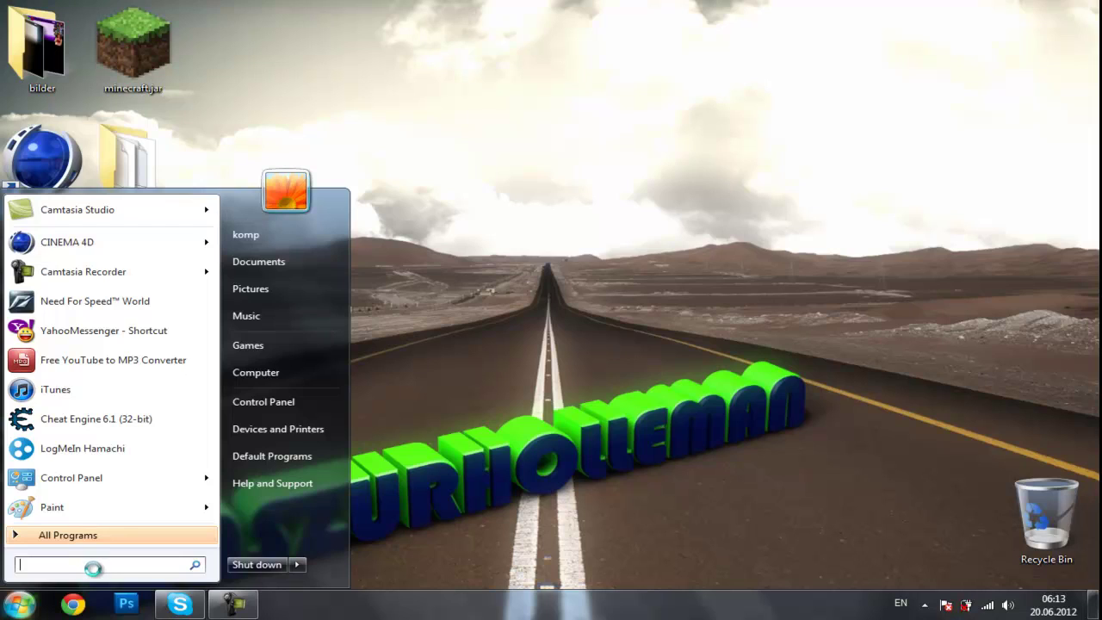
{"action": "type", "text": "ms"}
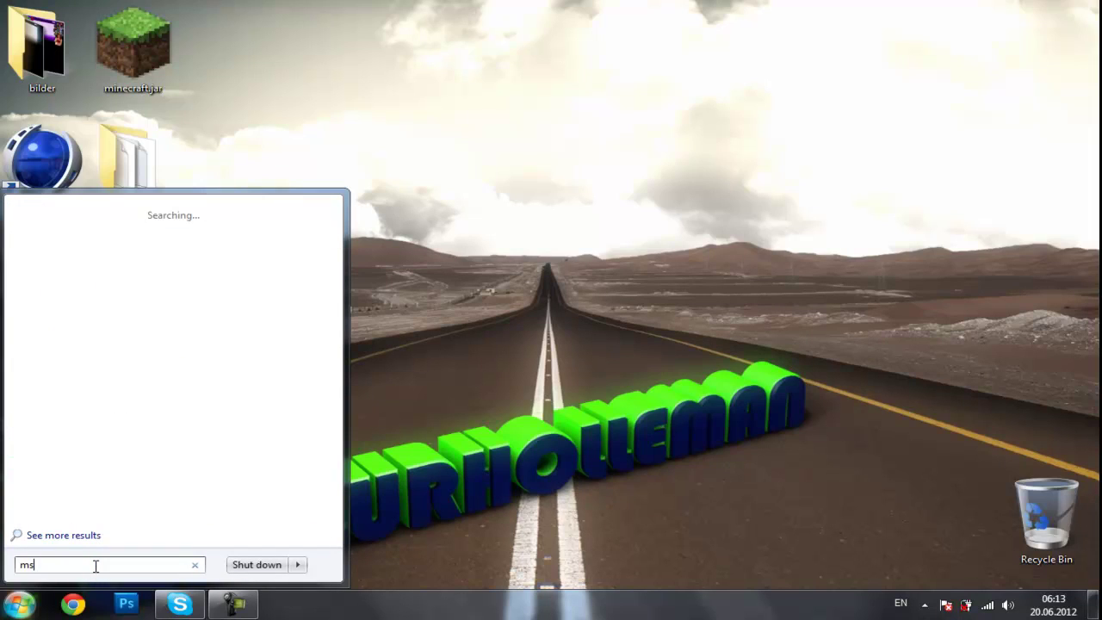
{"action": "type", "text": "config"}
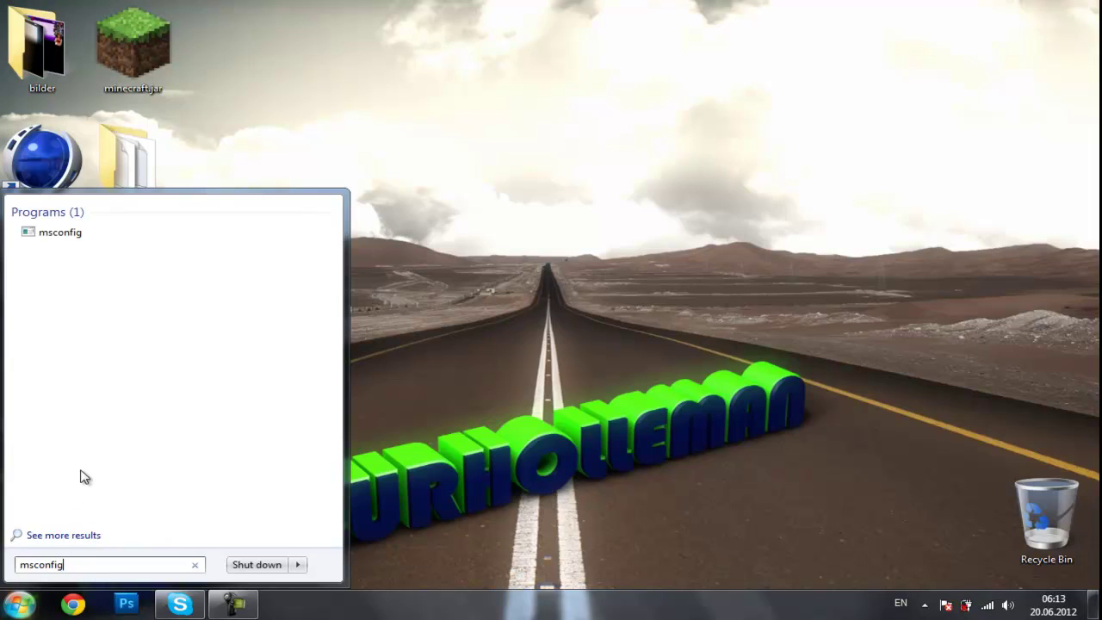
{"action": "left_click", "coordinate": [111, 239]}
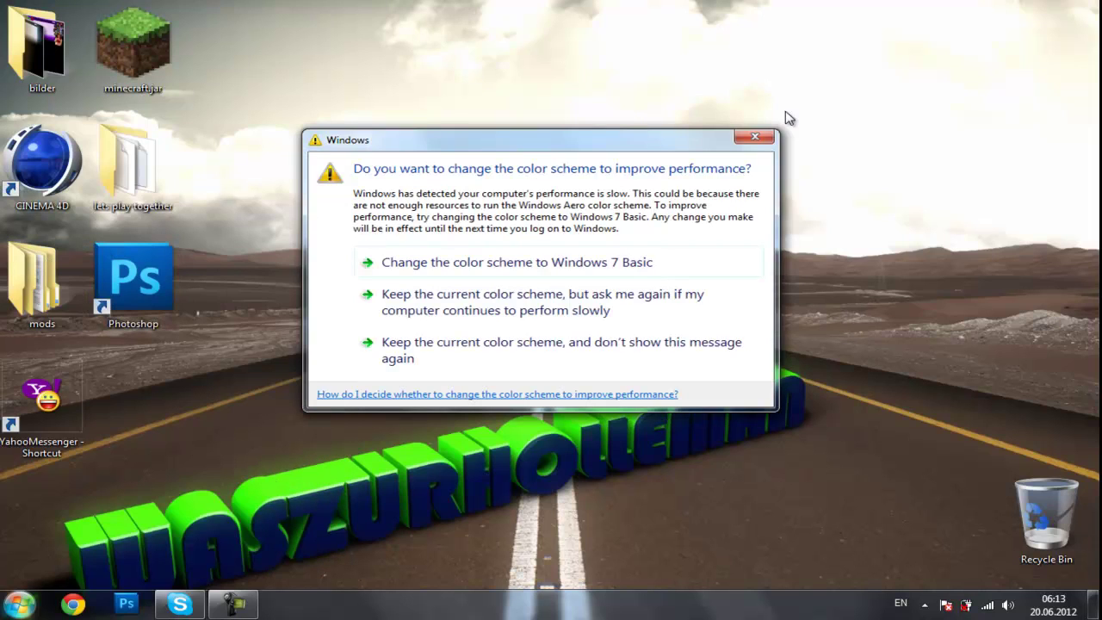
{"action": "left_click", "coordinate": [755, 136]}
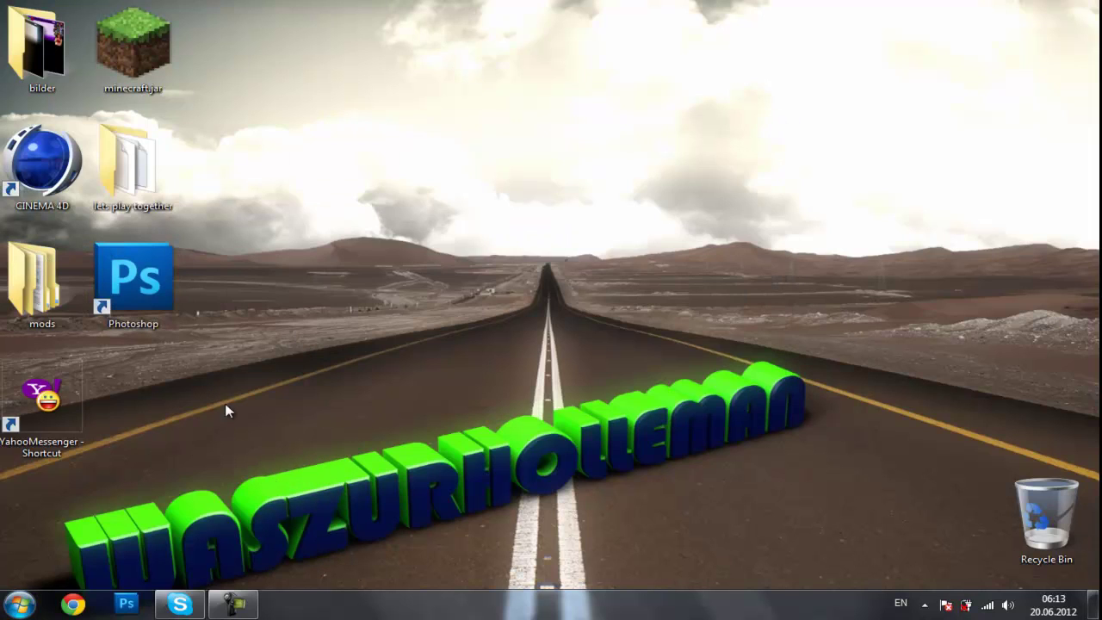
Search the installed programs for msconfig and launch it
{"action": "left_click", "coordinate": [19, 607]}
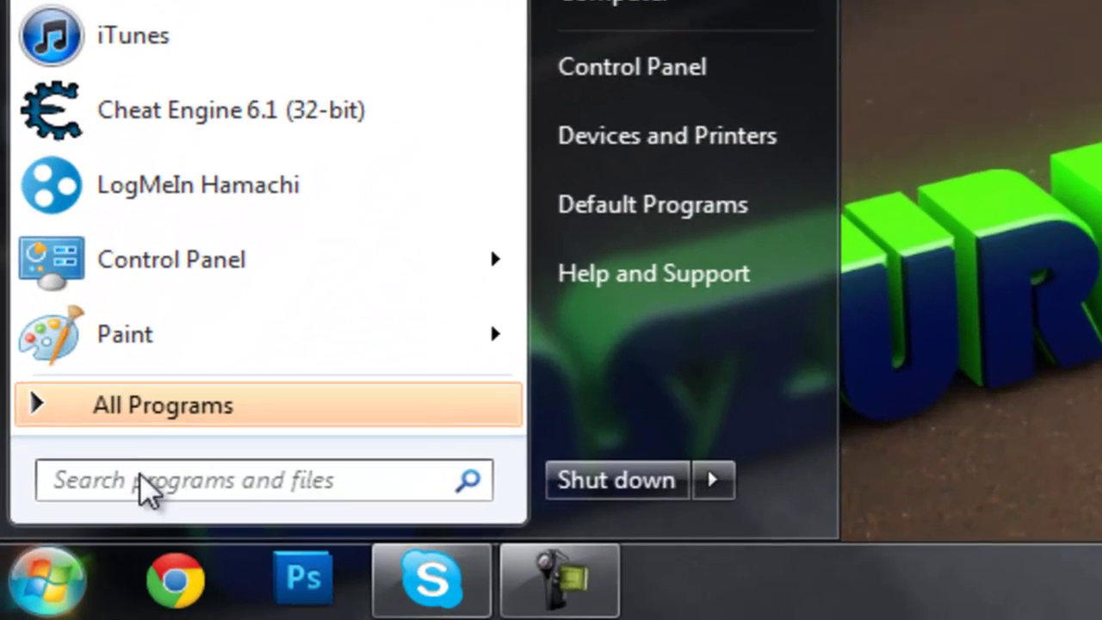
{"action": "left_click", "coordinate": [159, 480]}
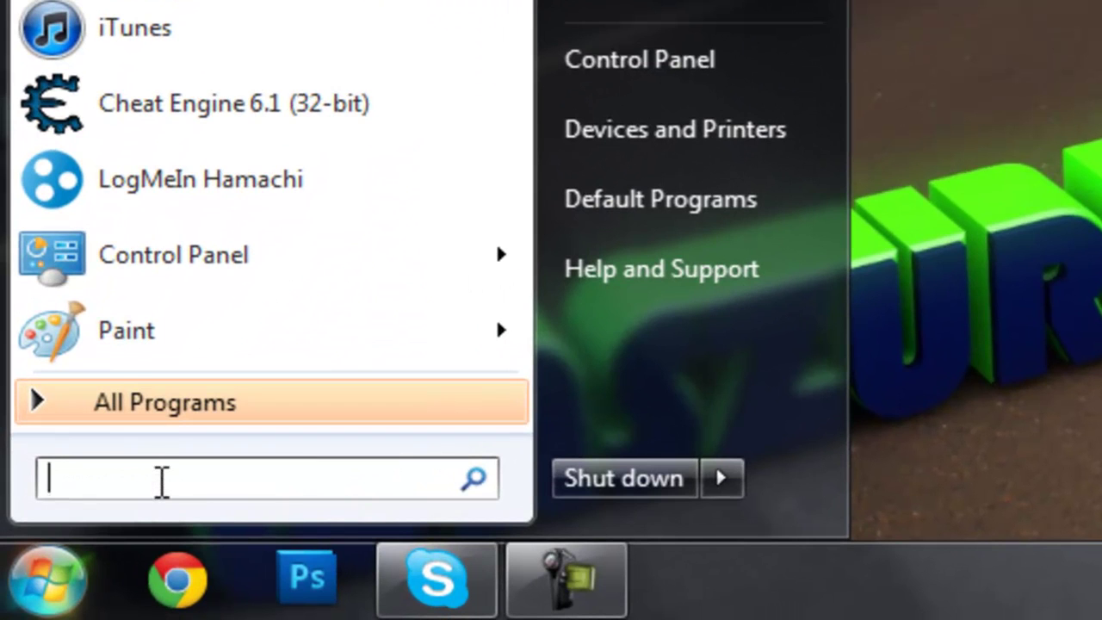
{"action": "type", "text": "mscon"}
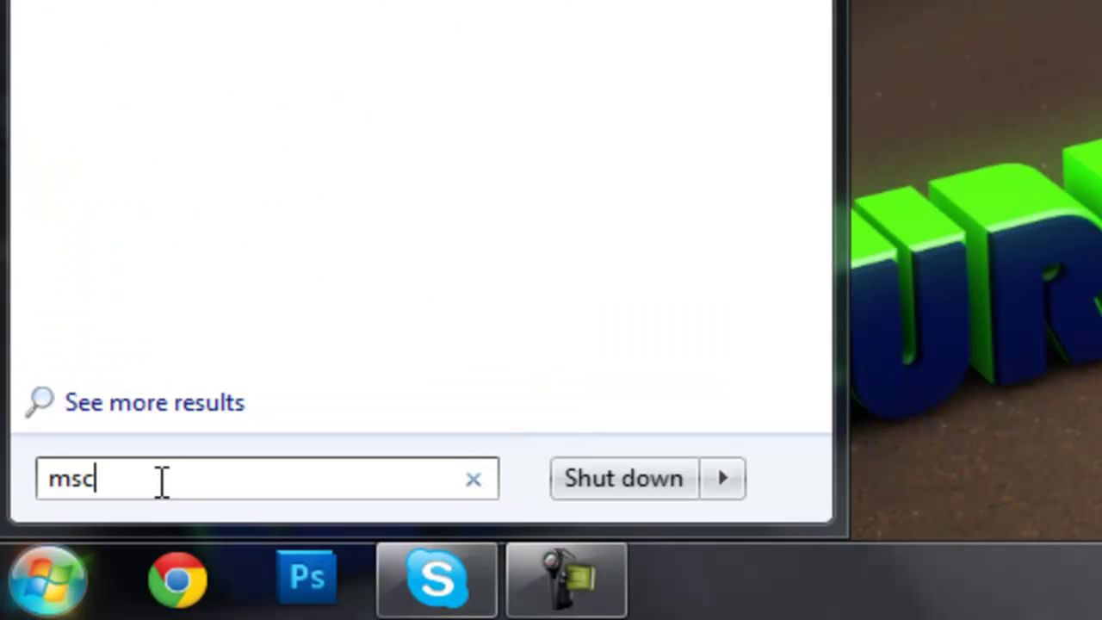
{"action": "type", "text": "fig"}
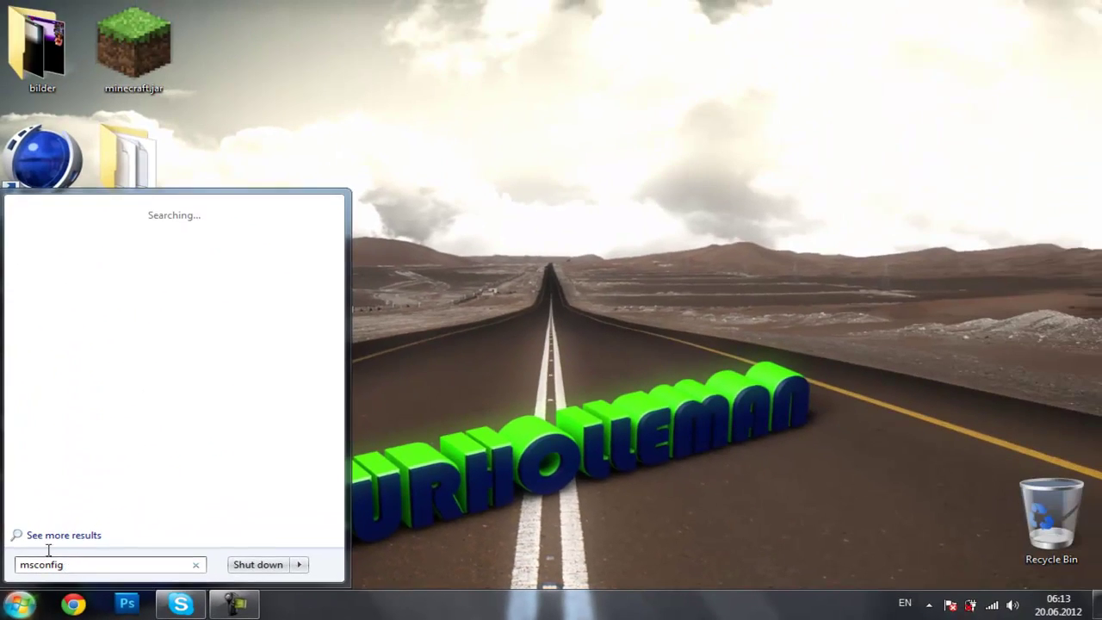
{"action": "left_click", "coordinate": [174, 234]}
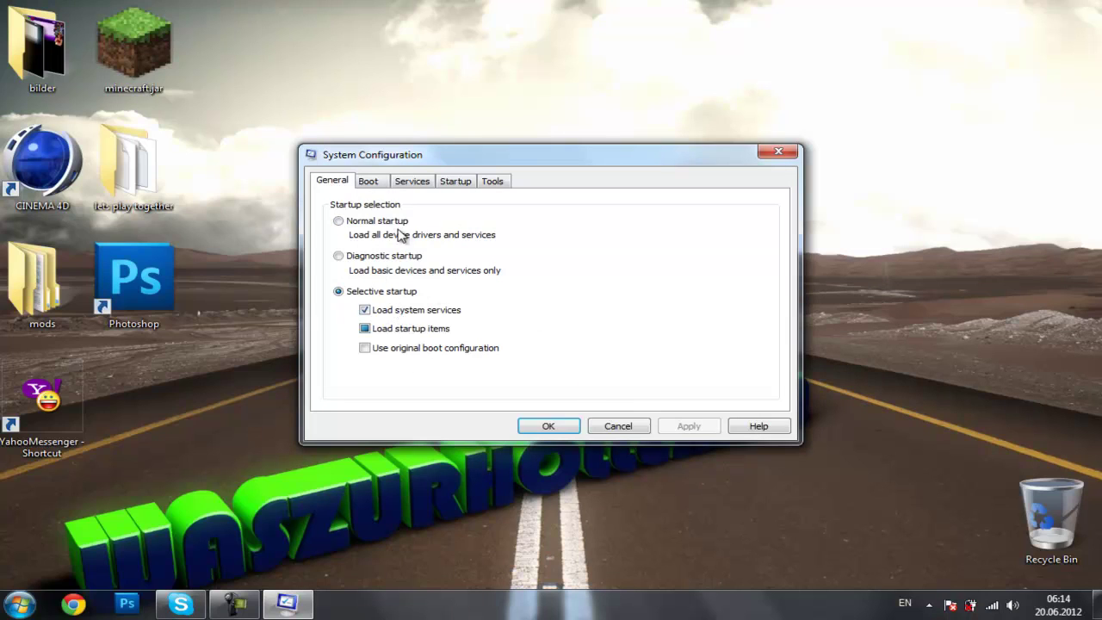
In the advanced boot options, enable the number of processors setting with the value 1 and confirm the options
{"action": "left_click", "coordinate": [370, 182]}
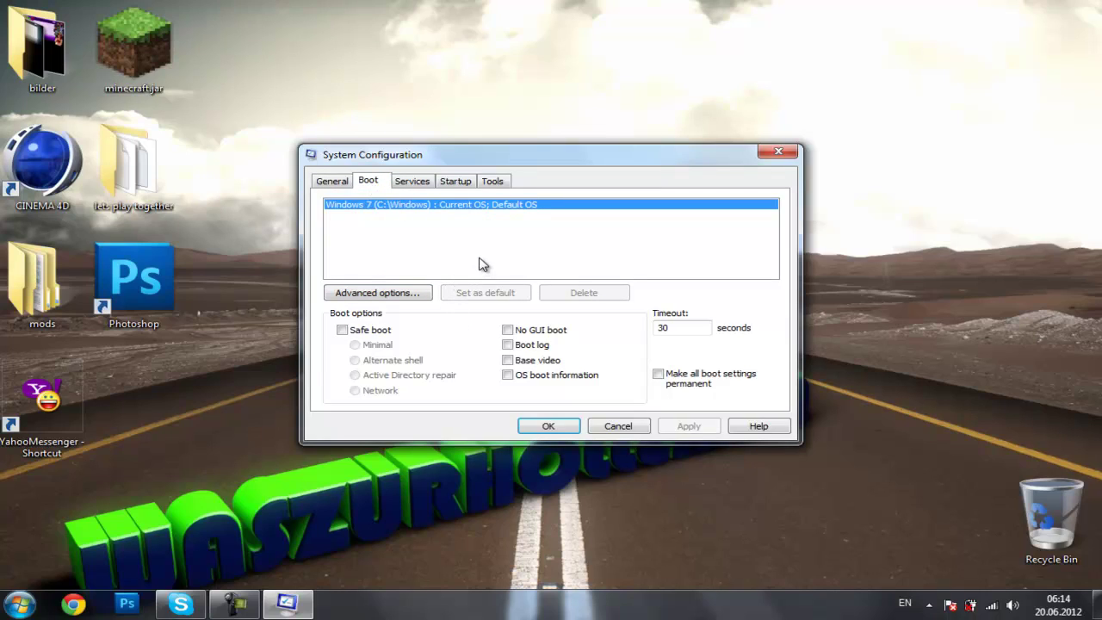
{"action": "left_click", "coordinate": [391, 294]}
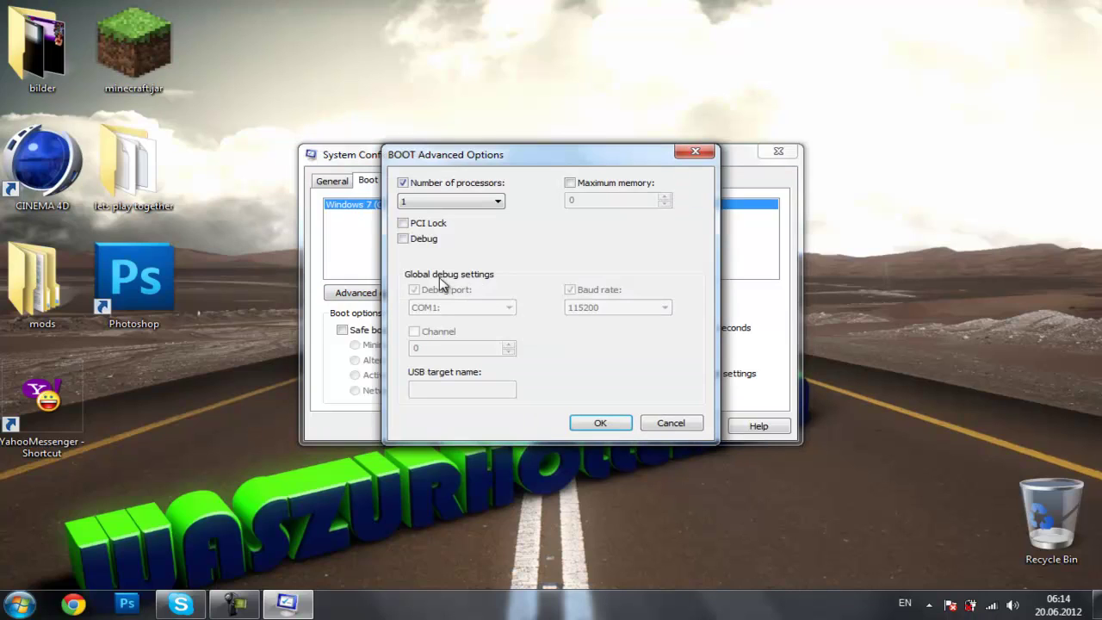
{"action": "left_click", "coordinate": [402, 183]}
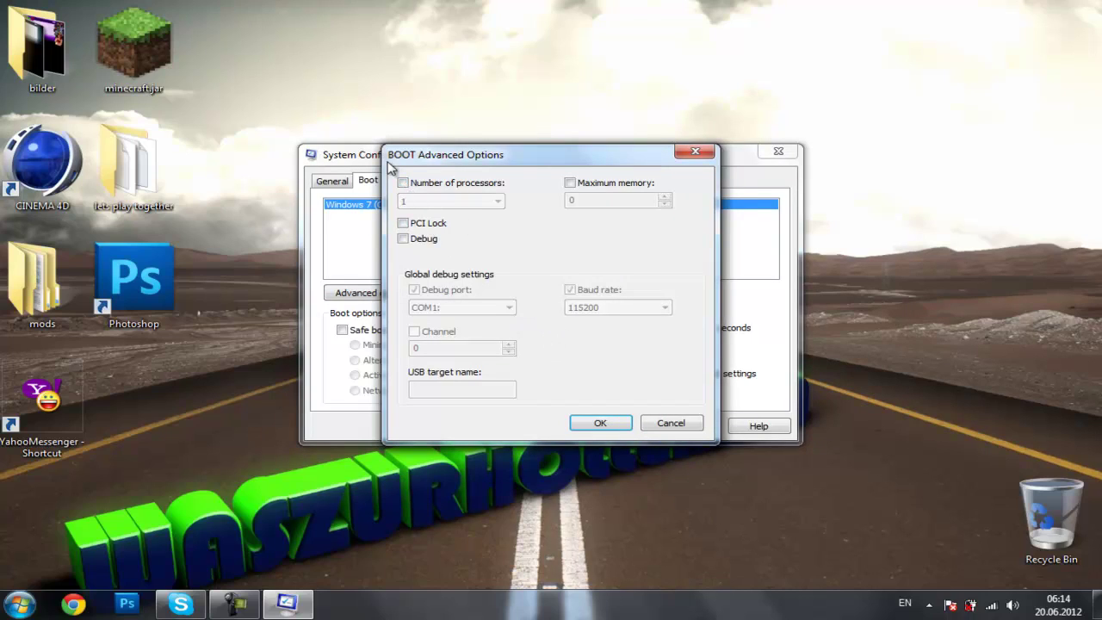
{"action": "left_click", "coordinate": [402, 183]}
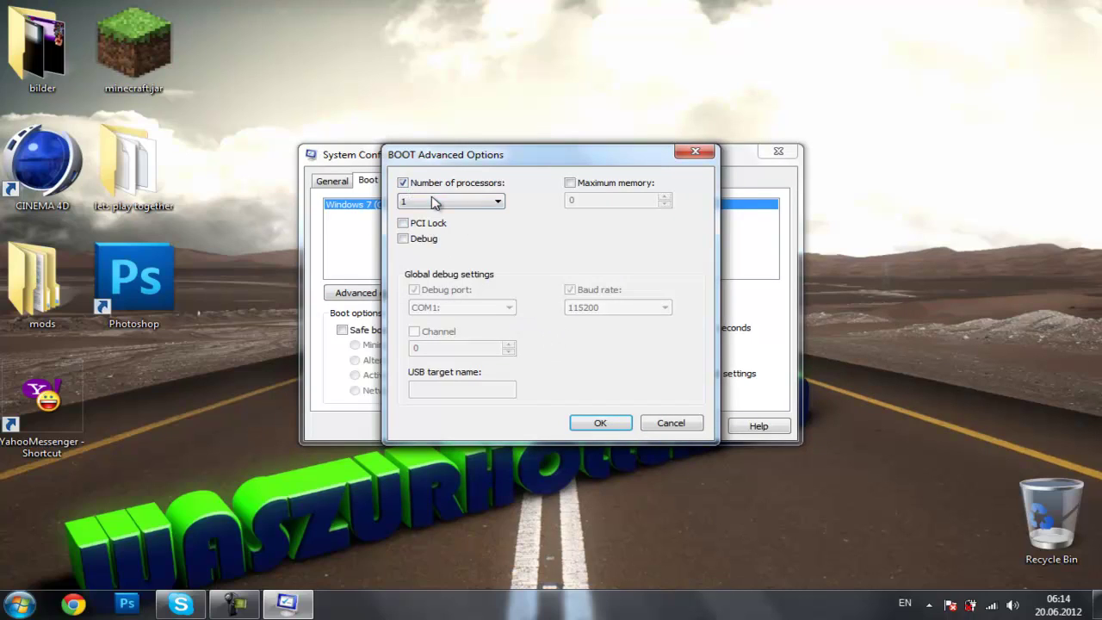
{"action": "left_click", "coordinate": [436, 202]}
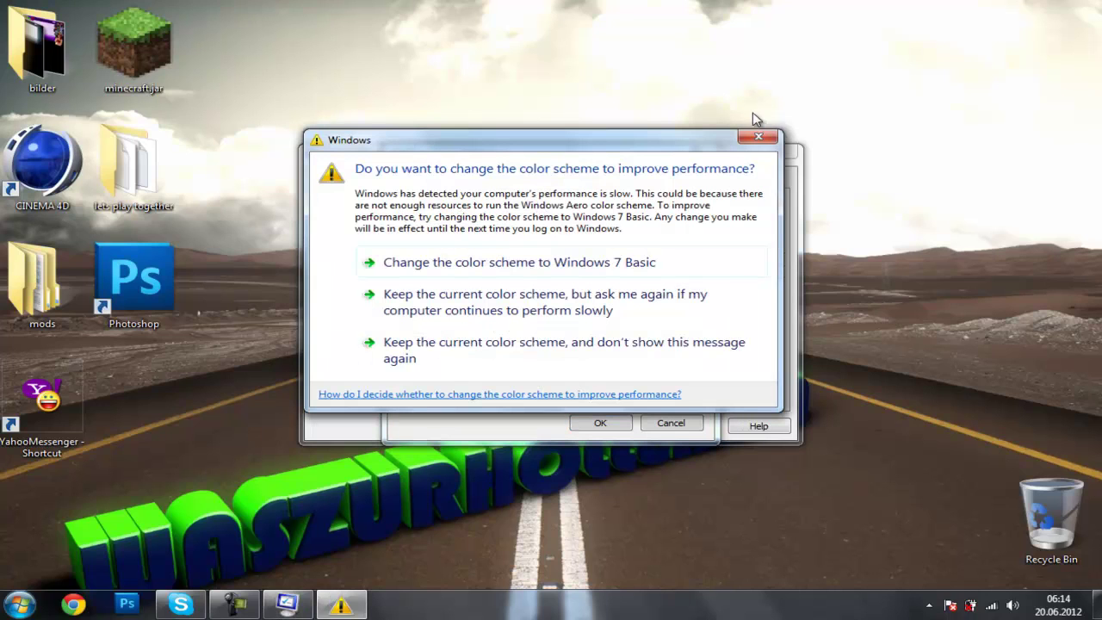
{"action": "left_click", "coordinate": [759, 138]}
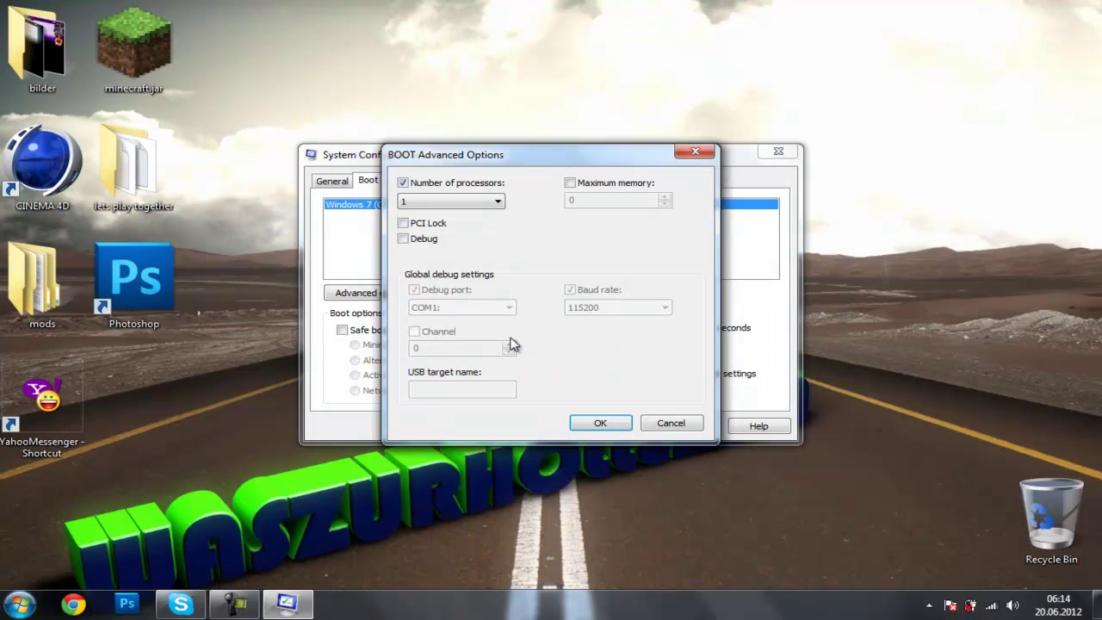
{"action": "left_click", "coordinate": [467, 205]}
{"action": "left_click", "coordinate": [468, 205]}
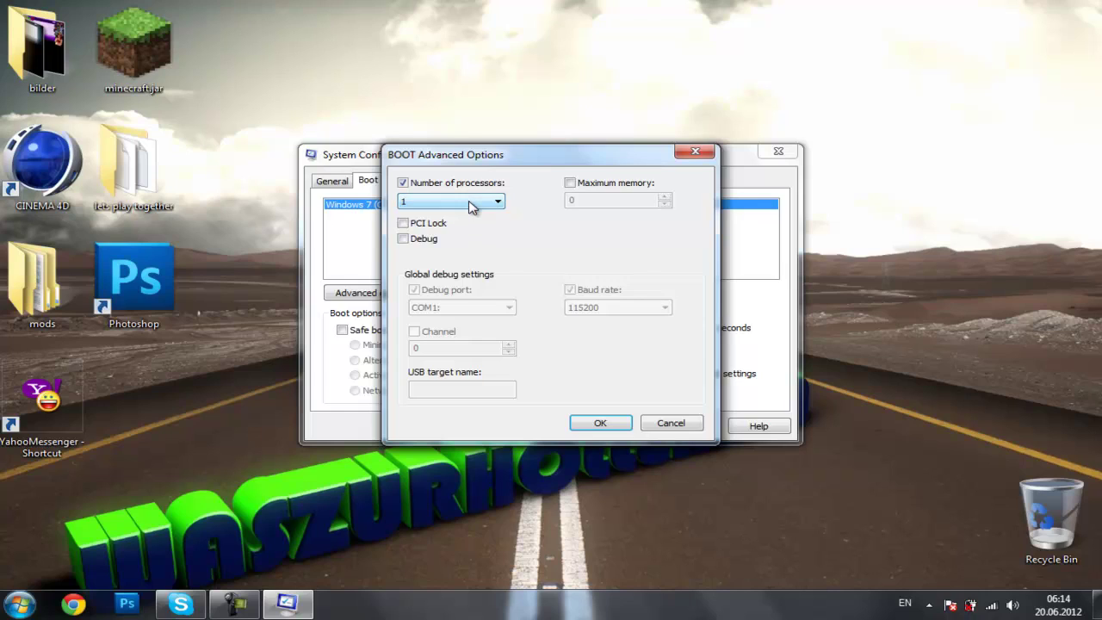
{"action": "left_click", "coordinate": [469, 202]}
{"action": "left_click", "coordinate": [469, 203]}
{"action": "left_click", "coordinate": [470, 203]}
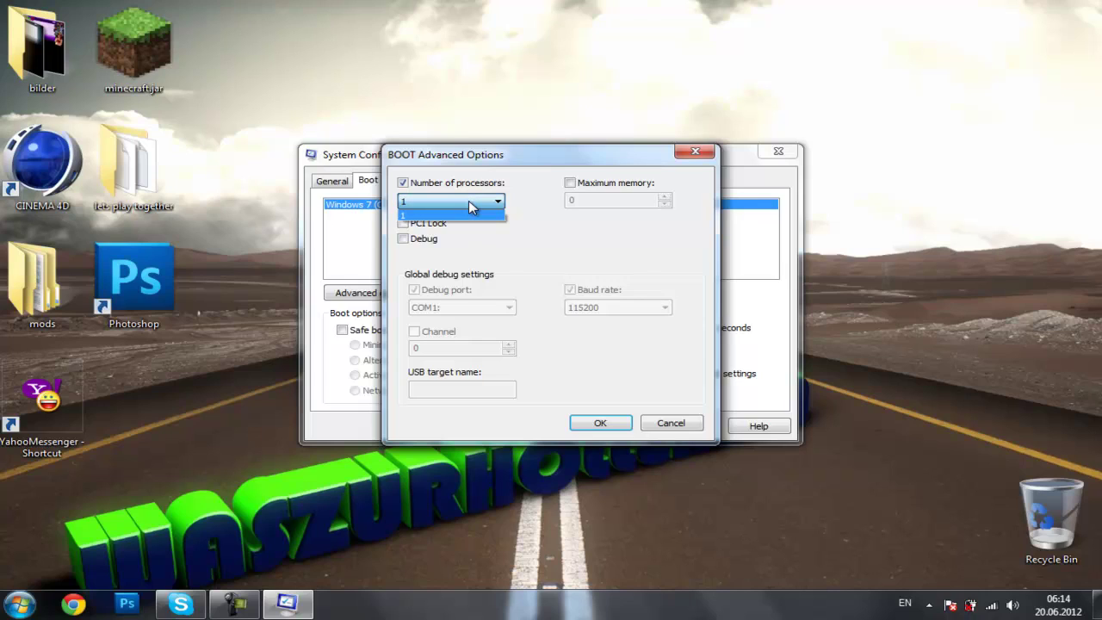
{"action": "left_click", "coordinate": [471, 206]}
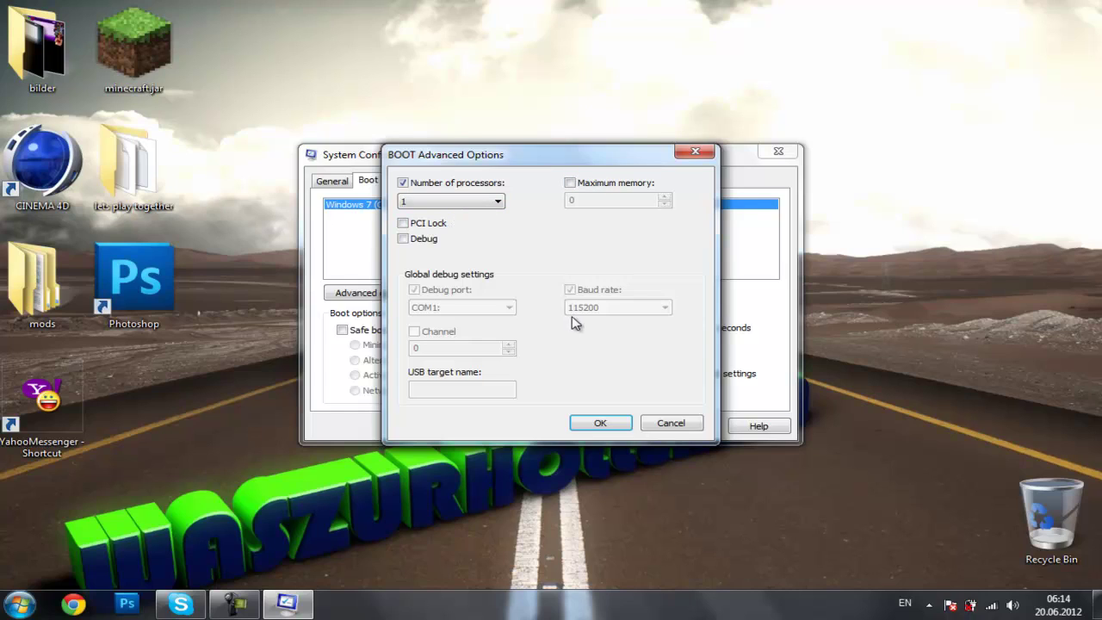
{"action": "left_click", "coordinate": [616, 424]}
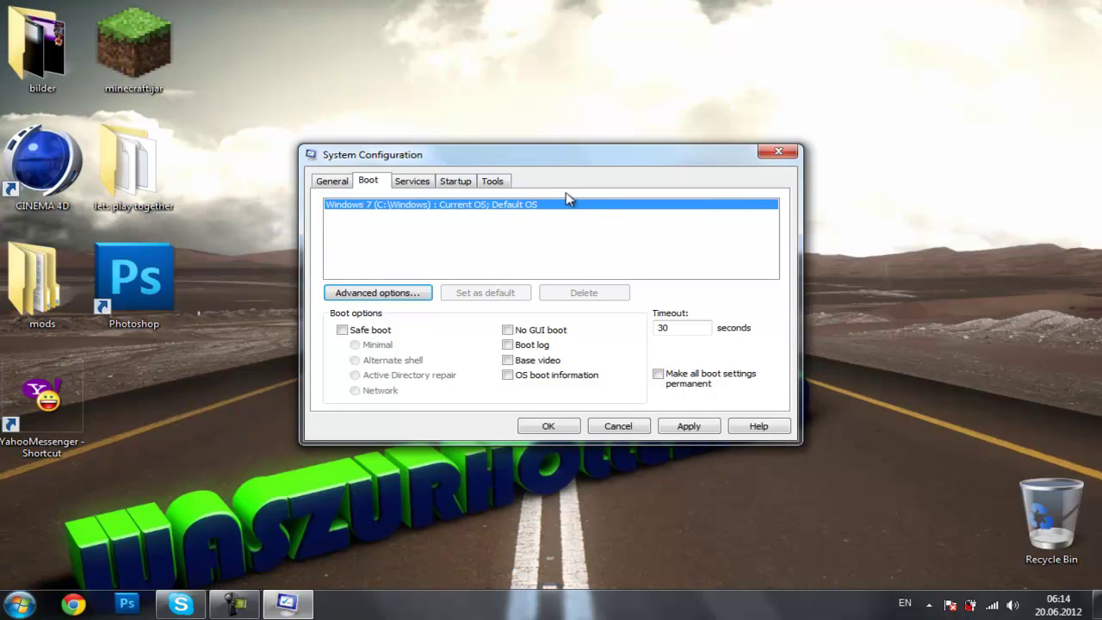
Disable the Widgi Toolbar startup item so it does not load with Windows
{"action": "left_click", "coordinate": [410, 184]}
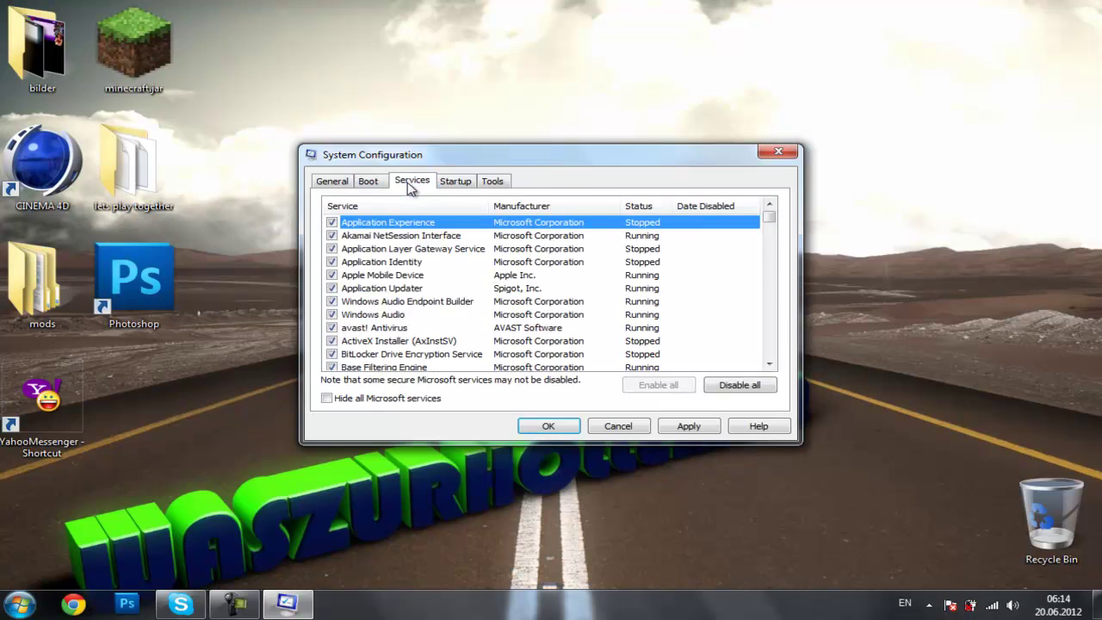
{"action": "left_click", "coordinate": [453, 184]}
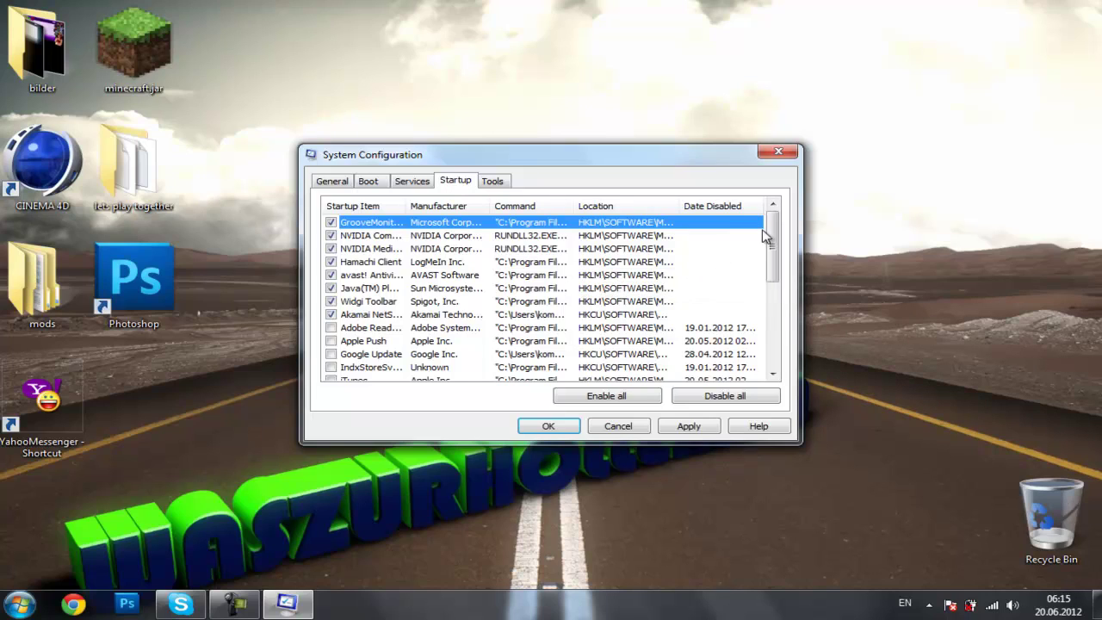
{"action": "mouse_move", "coordinate": [772, 244]}
{"action": "left_mouse_down"}
{"action": "mouse_move", "coordinate": [788, 271]}
{"action": "mouse_move", "coordinate": [783, 249]}
{"action": "left_mouse_up"}
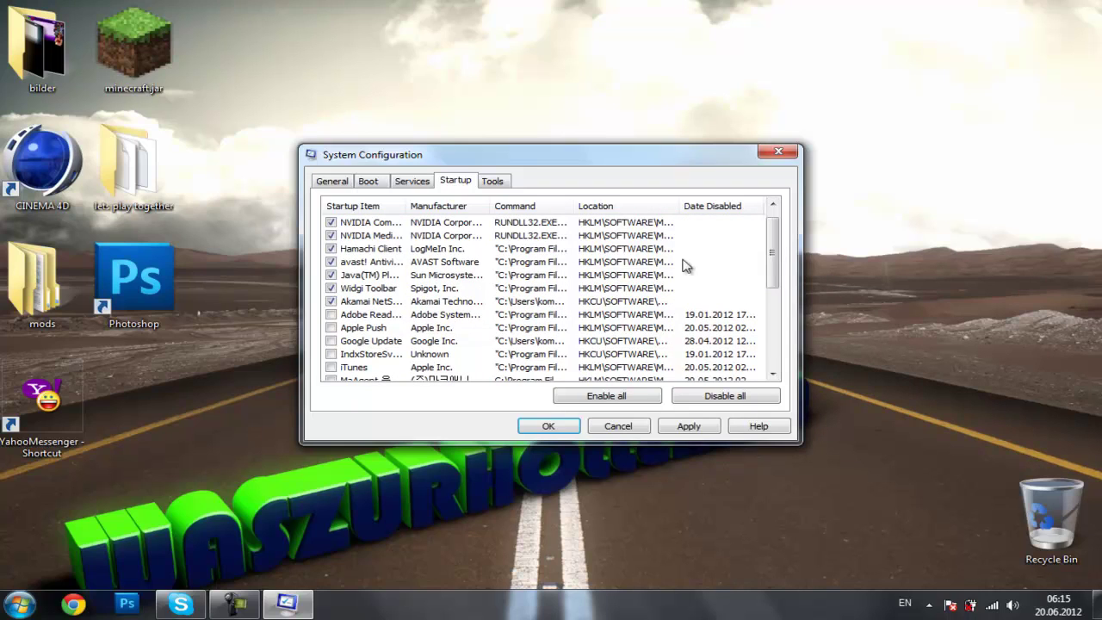
{"action": "left_click", "coordinate": [332, 274]}
{"action": "left_click", "coordinate": [331, 276]}
{"action": "left_click_drag", "start_coordinate": [782, 259], "coordinate": [683, 357]}
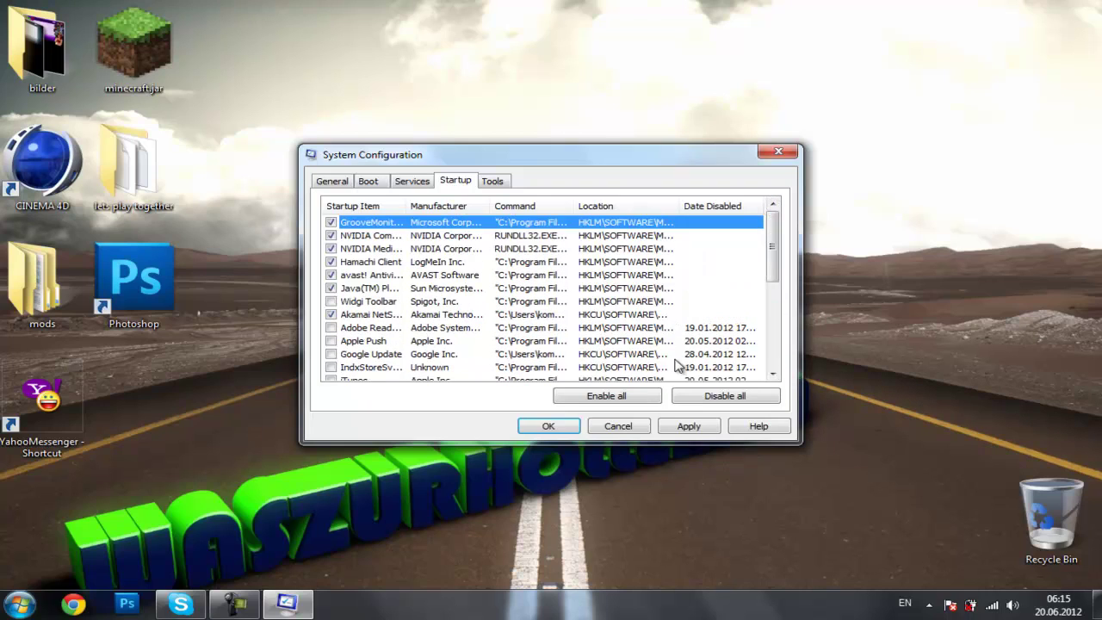
Apply the system configuration changes and exit without restarting the computer
{"action": "left_click", "coordinate": [686, 427]}
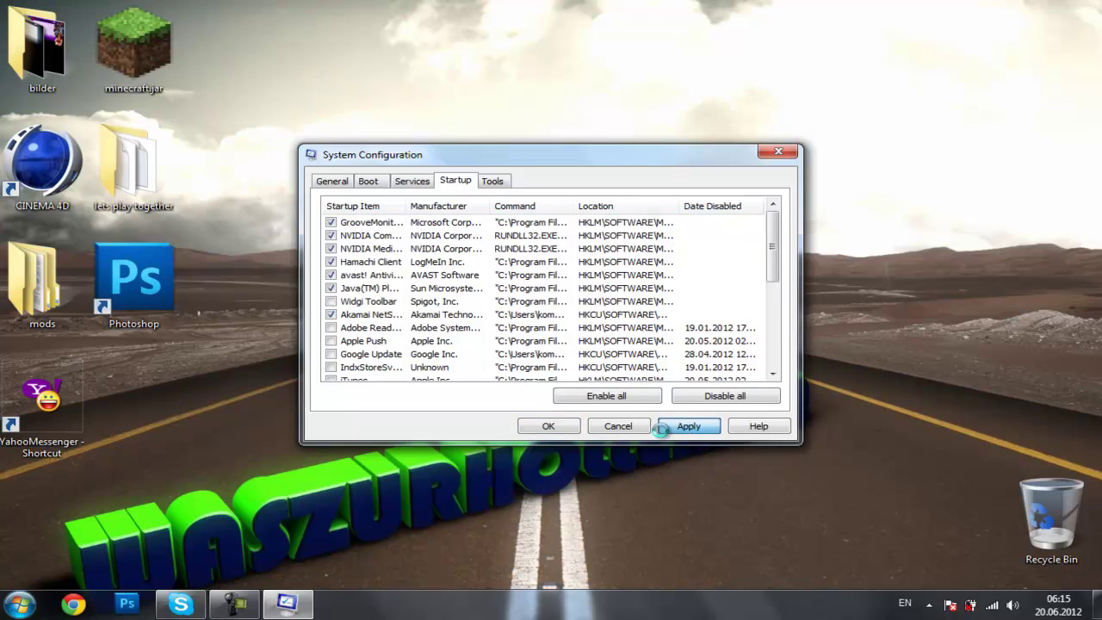
{"action": "left_click", "coordinate": [554, 427]}
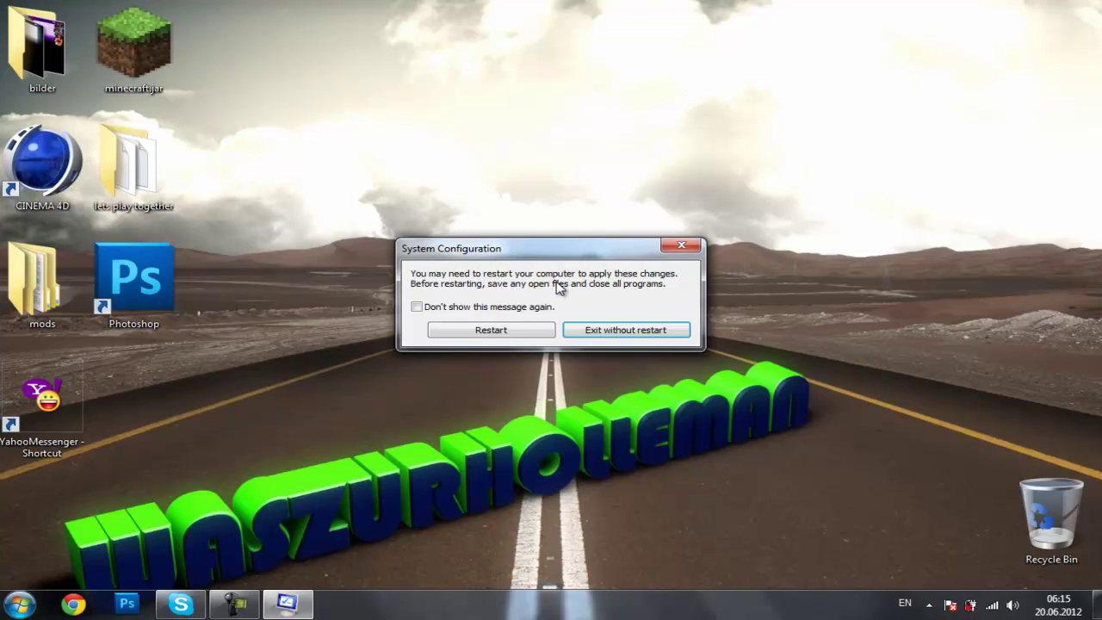
{"action": "left_click", "coordinate": [613, 336]}
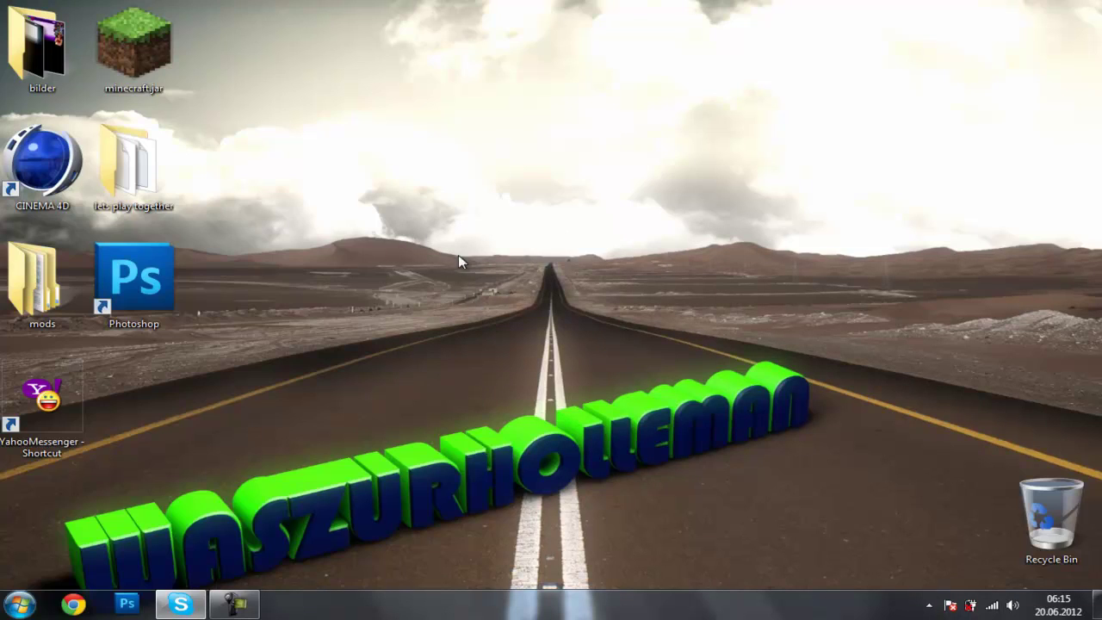
Change the Windows color scheme to Windows 7 Basic to improve performance
{"action": "left_click_drag", "start_coordinate": [453, 241], "coordinate": [739, 304]}
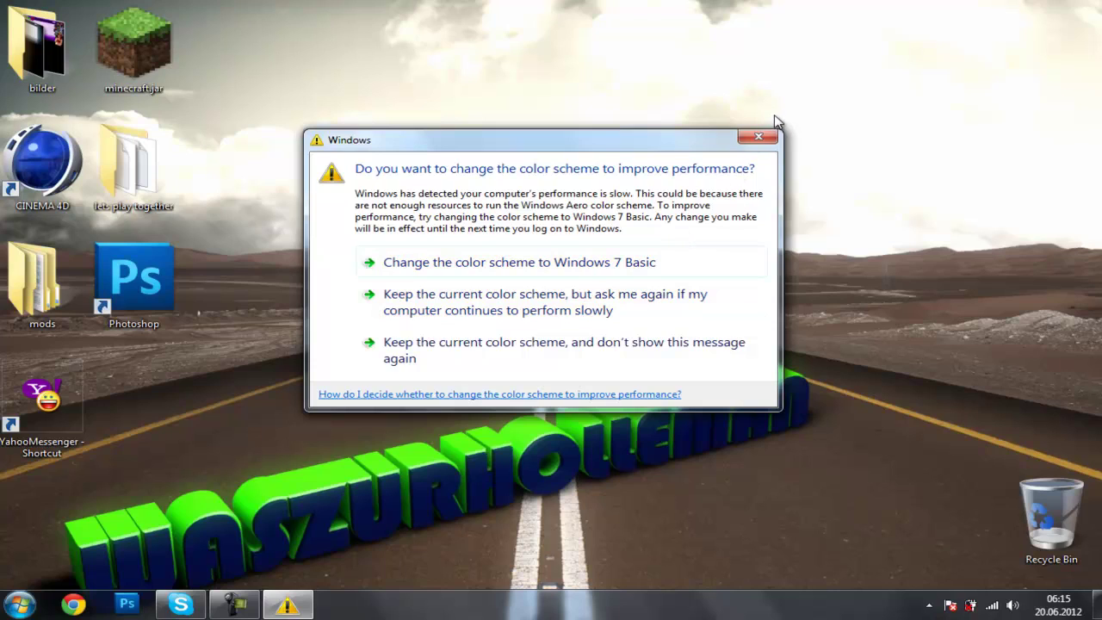
{"action": "left_click", "coordinate": [668, 265]}
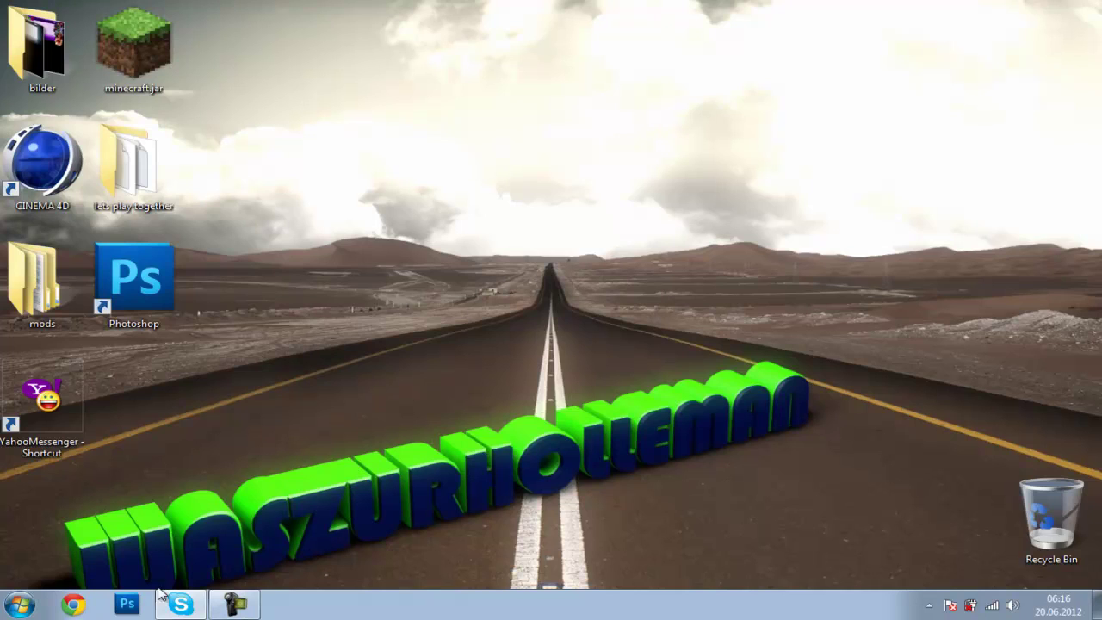
Open the user's personal folder and go from there to the temporary files folder using the path %temp%
{"action": "left_click", "coordinate": [19, 604]}
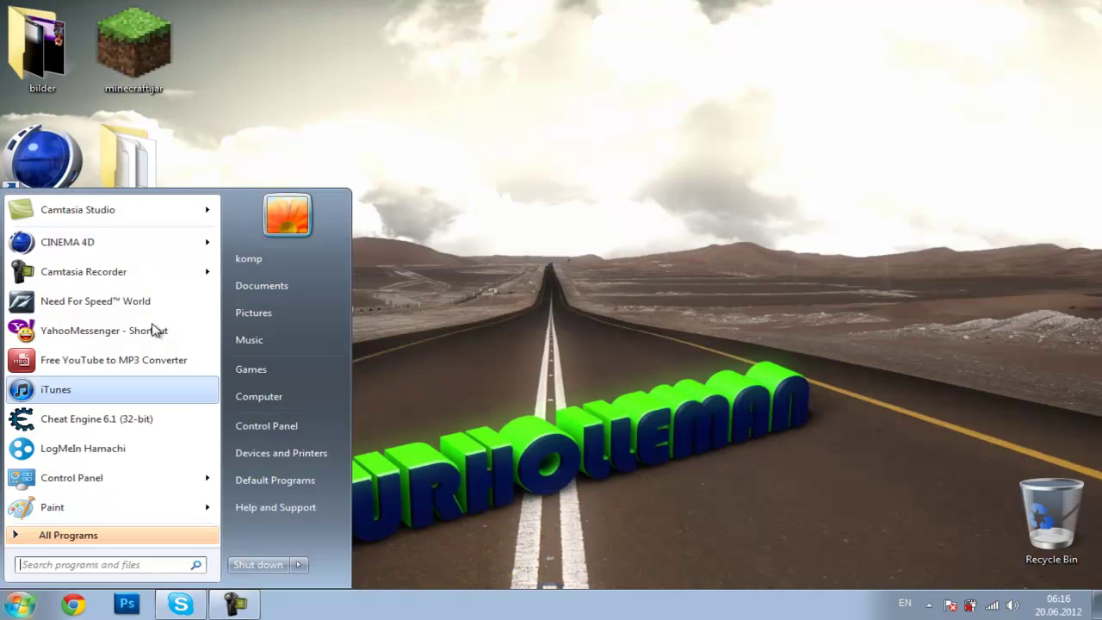
{"action": "left_click", "coordinate": [250, 260]}
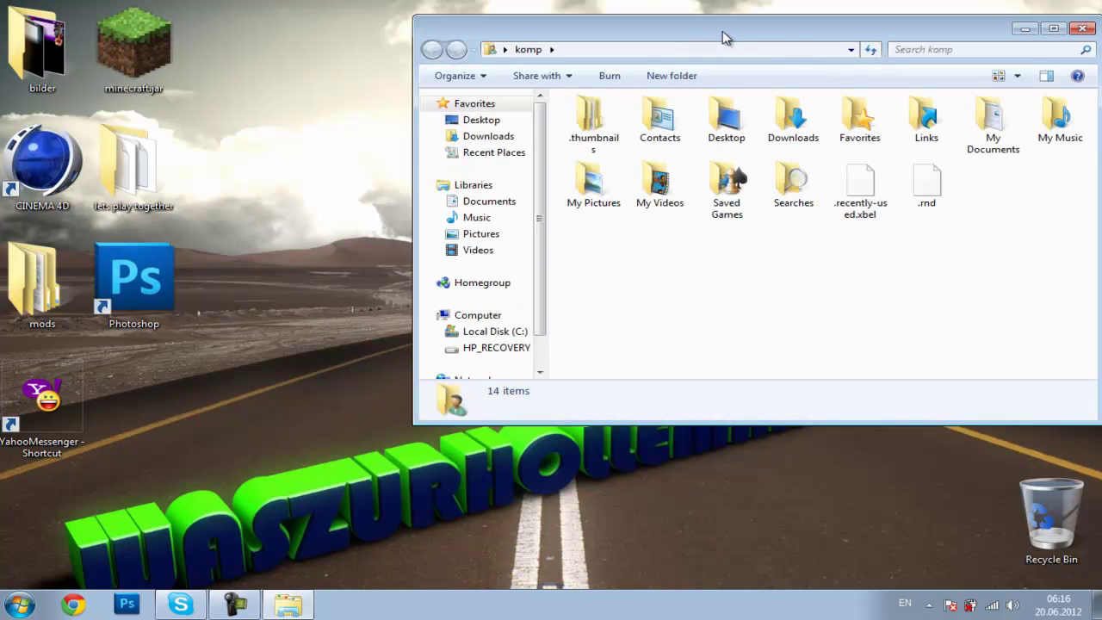
{"action": "left_click_drag", "start_coordinate": [728, 31], "coordinate": [631, 93]}
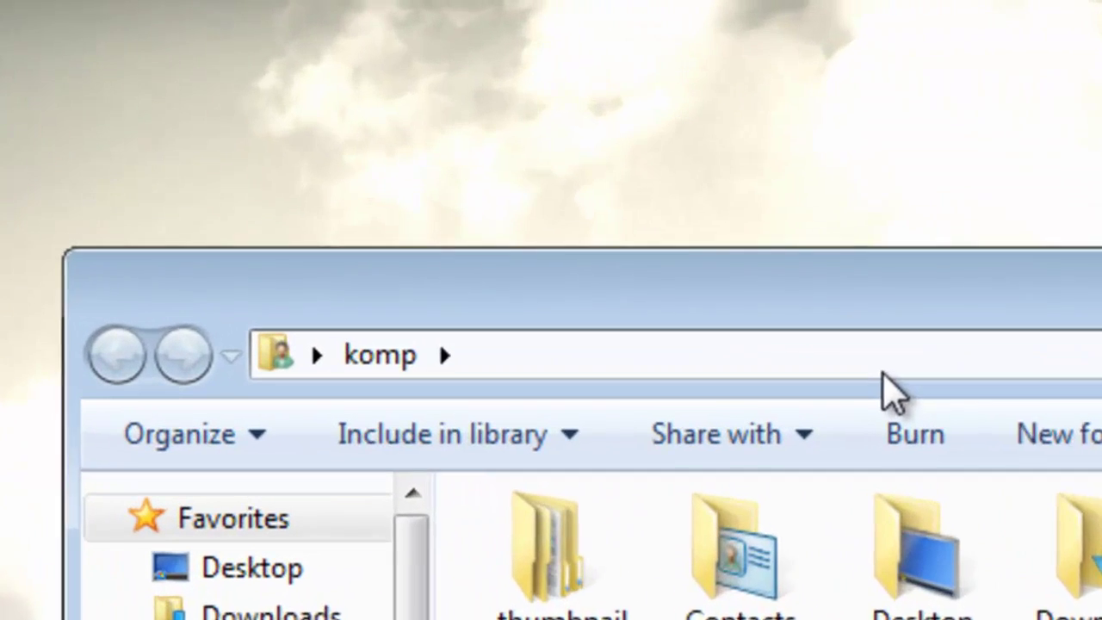
{"action": "left_click", "coordinate": [668, 164]}
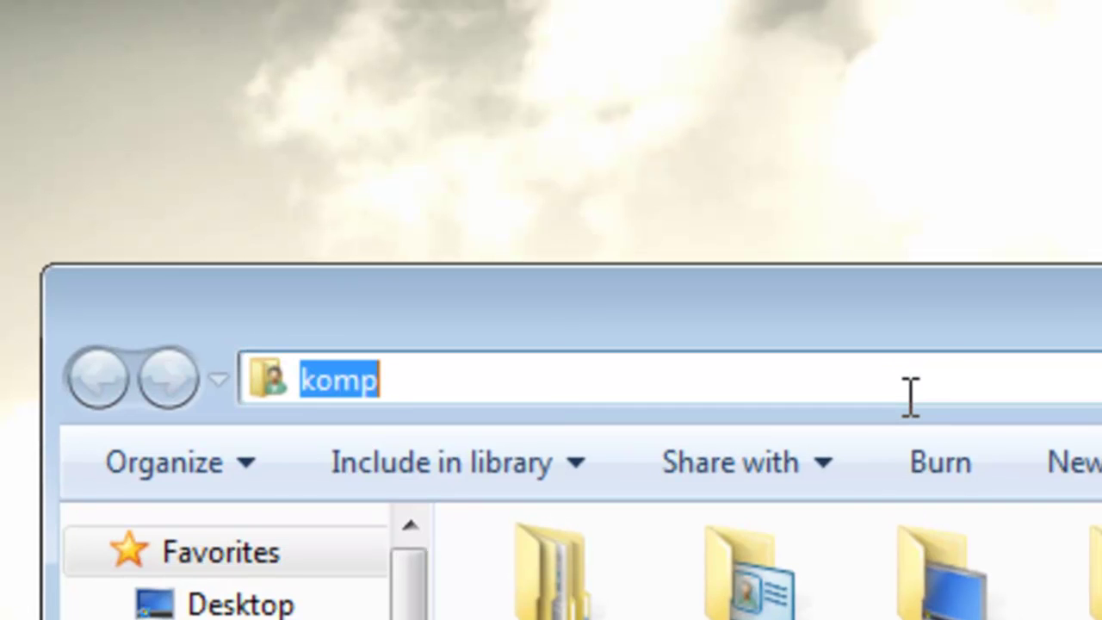
{"action": "type", "text": "%te"}
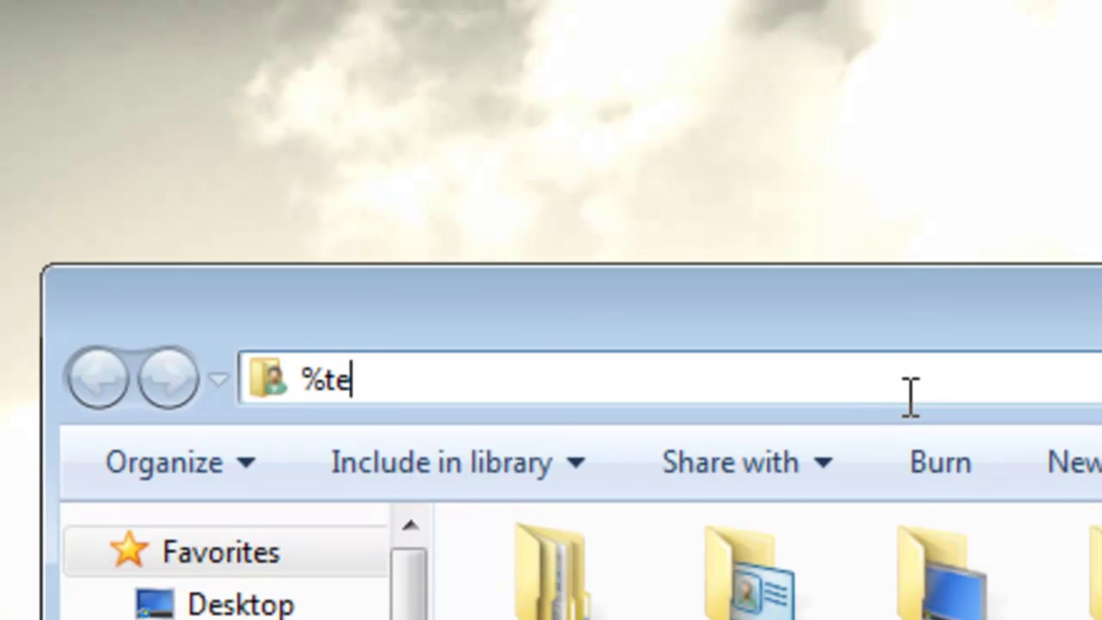
{"action": "type", "text": "mp%"}
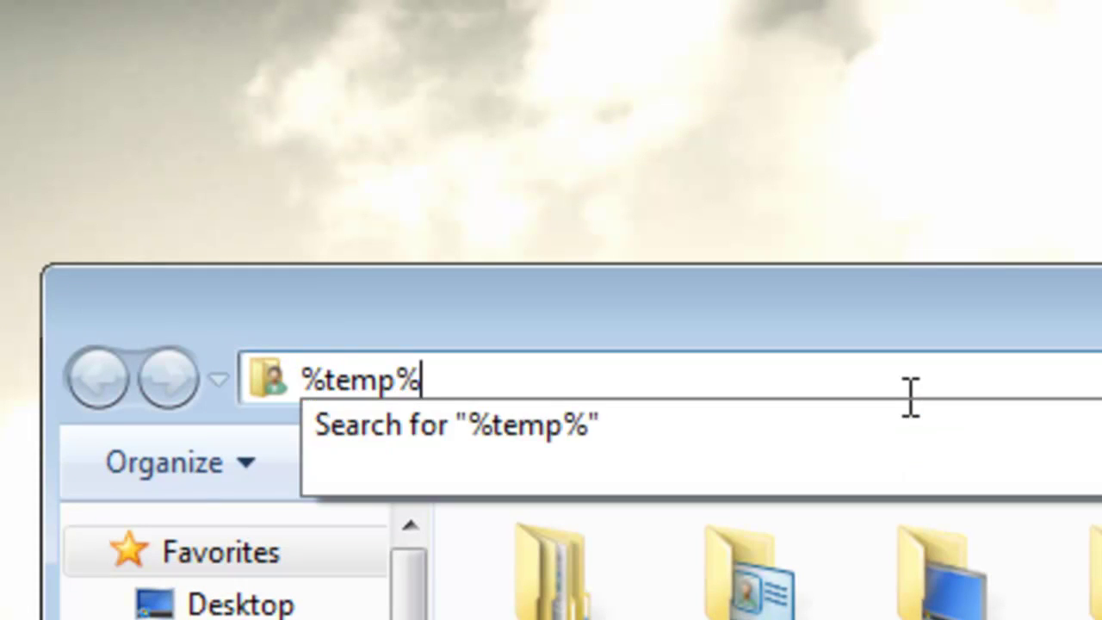
{"action": "key", "text": "Return"}
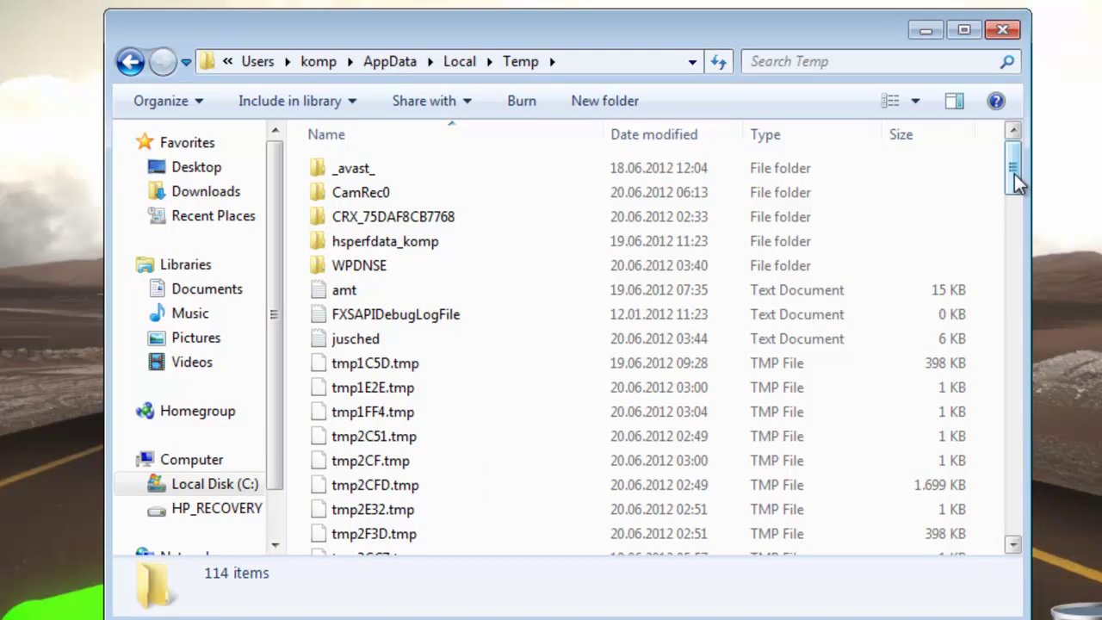
Delete all items in the Temp folder, including the shared _avast_ folder, and skip the folder and file that are in use
{"action": "mouse_move", "coordinate": [1014, 157]}
{"action": "left_mouse_down"}
{"action": "mouse_move", "coordinate": [1081, 386]}
{"action": "mouse_move", "coordinate": [1059, 529]}
{"action": "mouse_move", "coordinate": [1063, 604]}
{"action": "mouse_move", "coordinate": [1035, 507]}
{"action": "mouse_move", "coordinate": [996, 146]}
{"action": "left_mouse_up"}
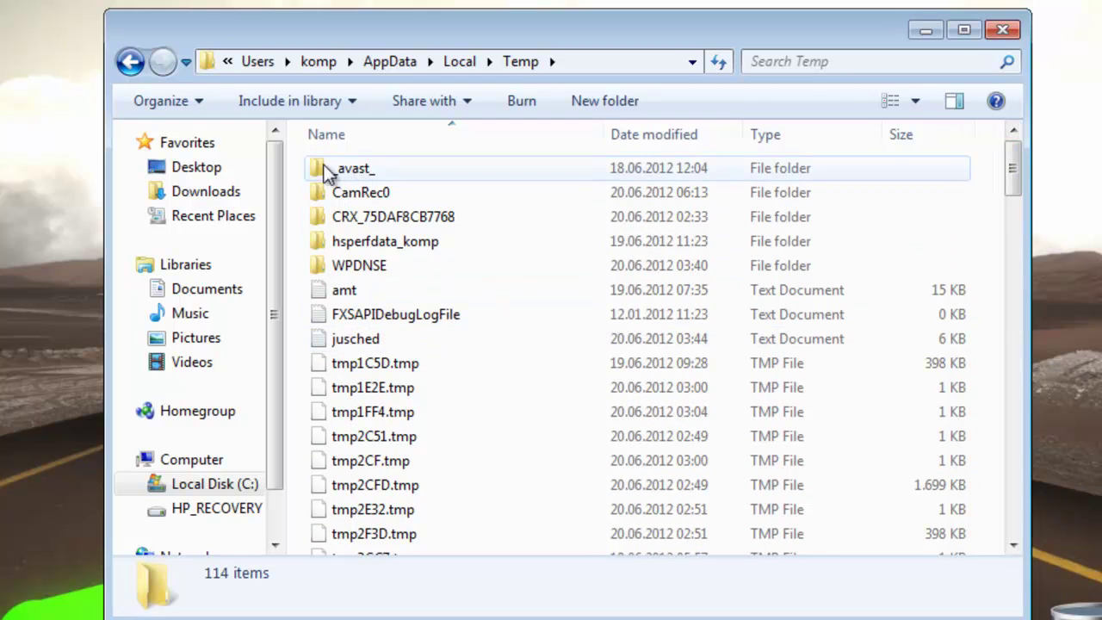
{"action": "left_click_drag", "start_coordinate": [292, 163], "coordinate": [674, 564]}
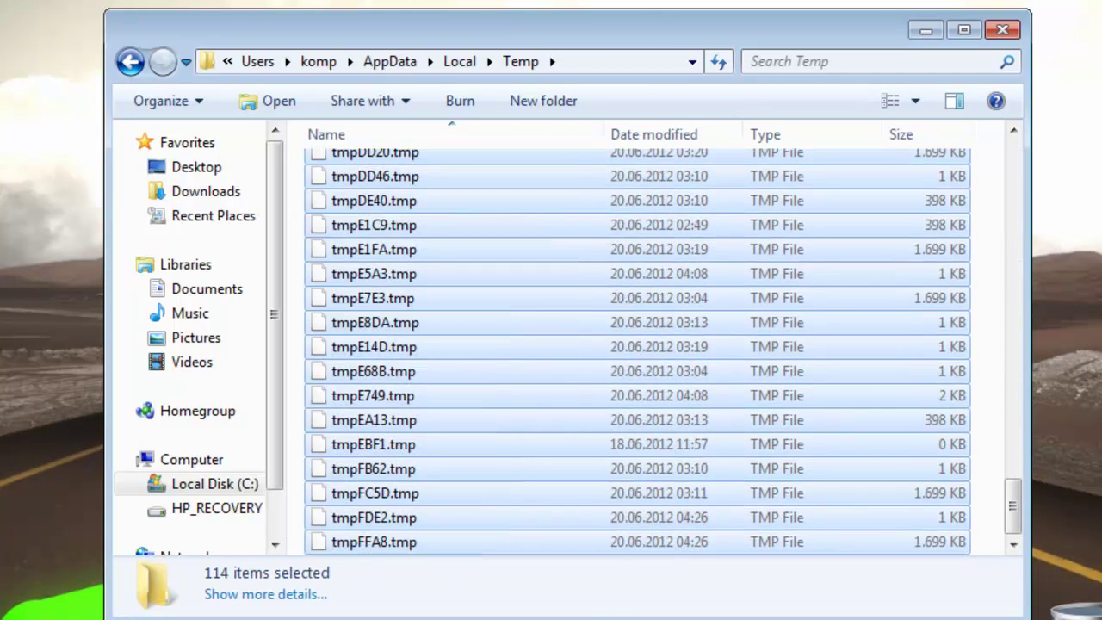
{"action": "key", "text": "Delete"}
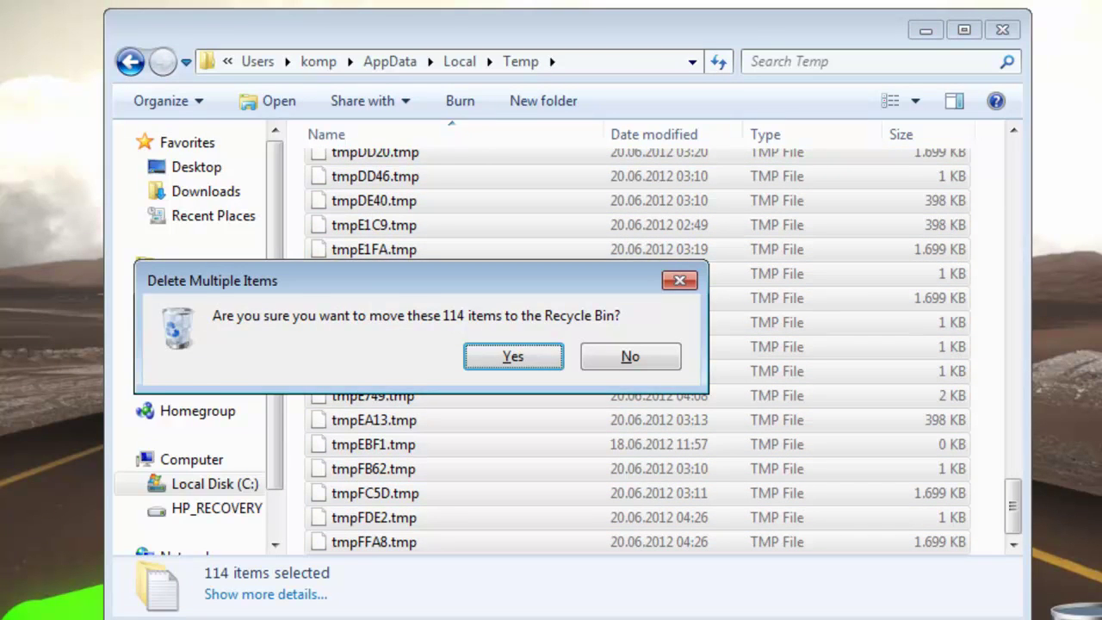
{"action": "key", "text": "Return"}
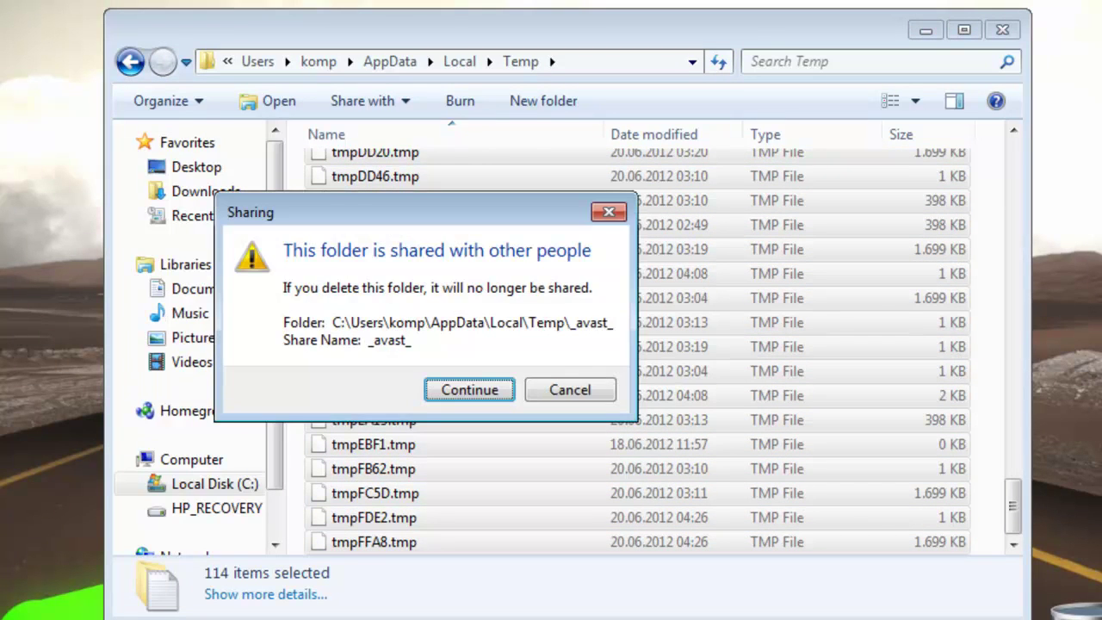
{"action": "key", "text": "Return"}
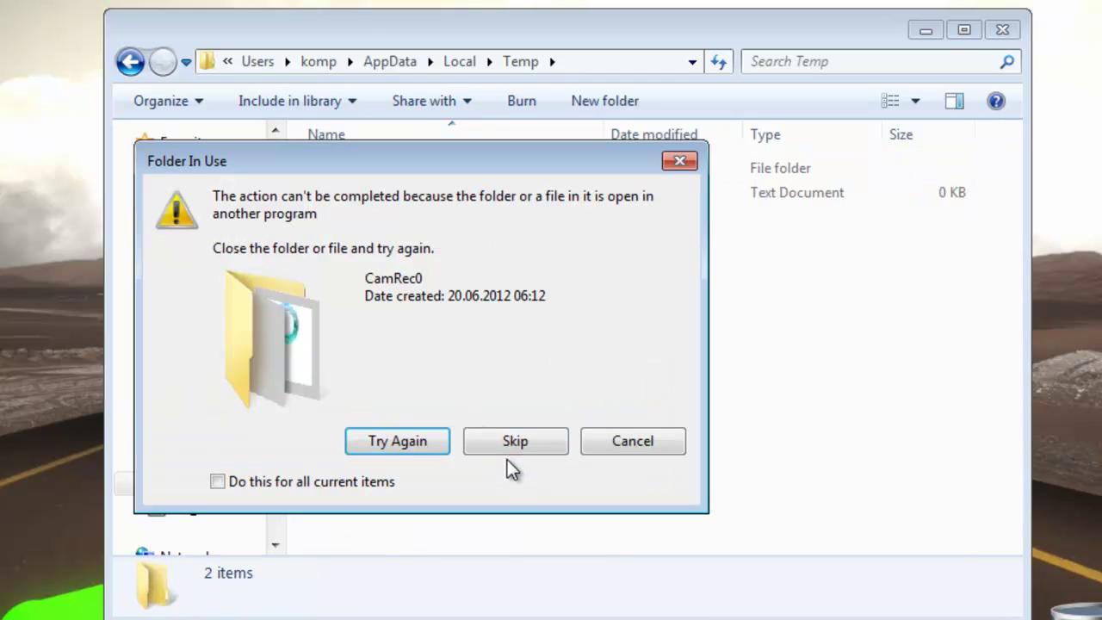
{"action": "left_click", "coordinate": [508, 448]}
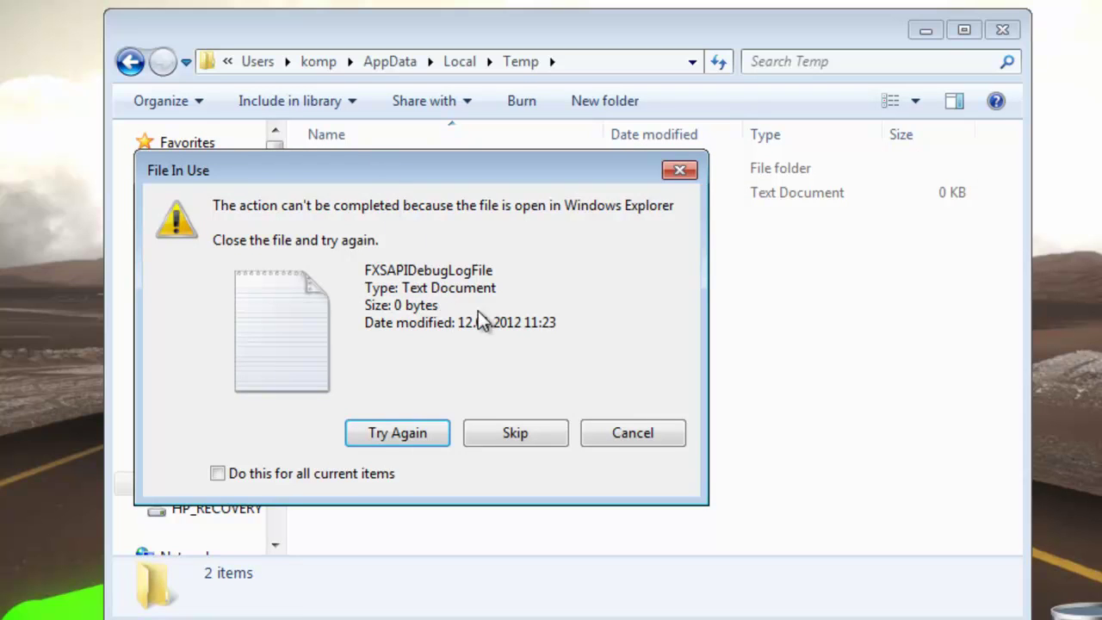
{"action": "left_click", "coordinate": [524, 435]}
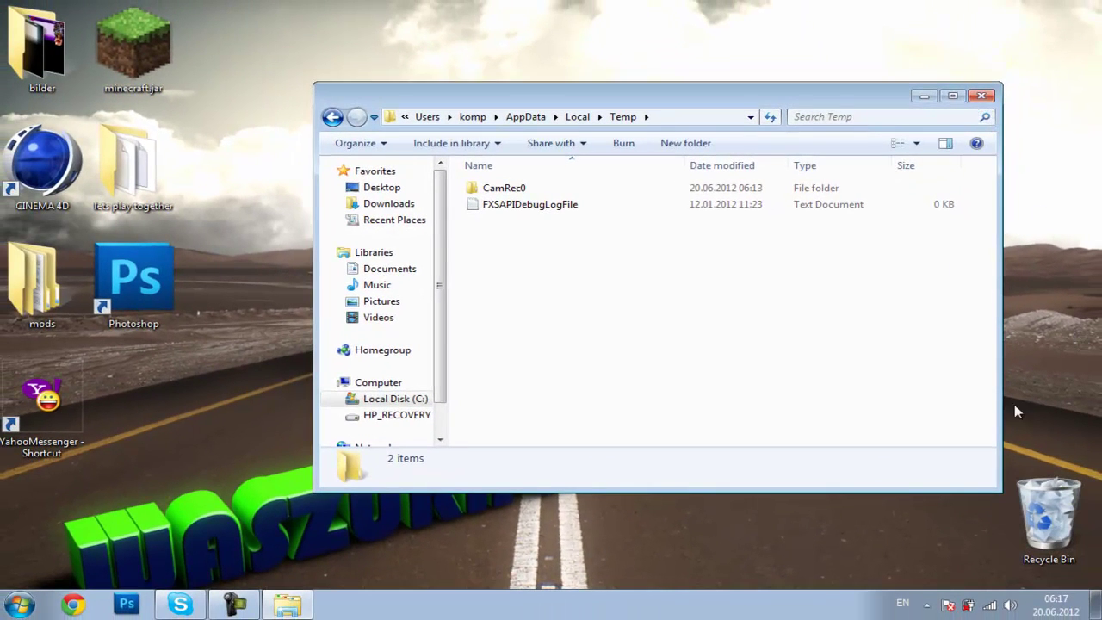
Search the Temp folder for windowsimagebackup, dismiss the indexing notice and close the folder window
{"action": "left_click", "coordinate": [874, 118]}
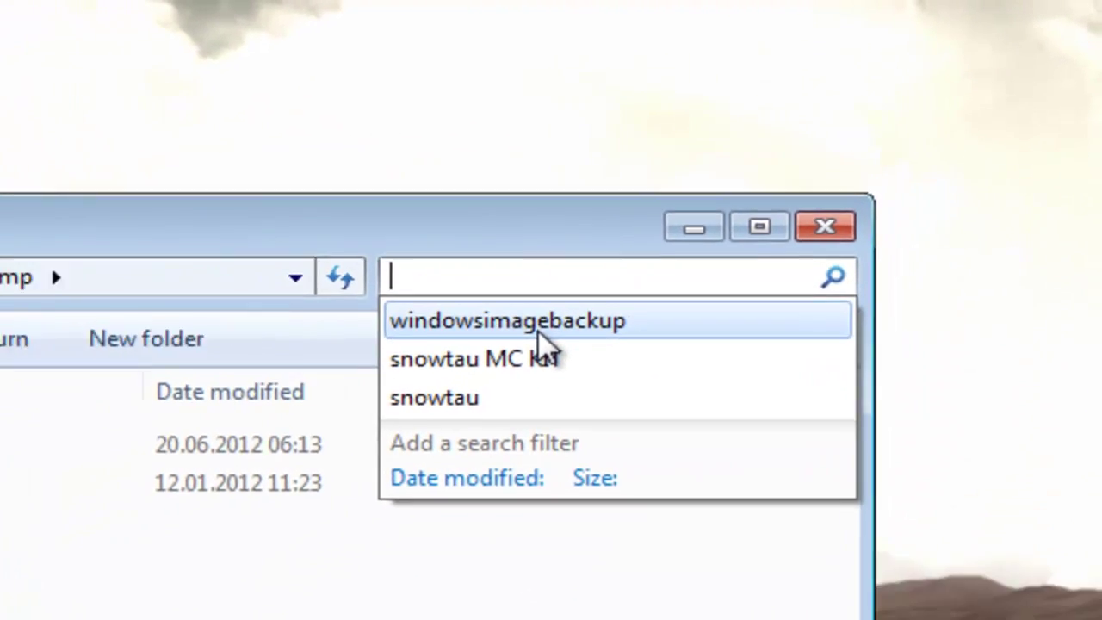
{"action": "left_click", "coordinate": [486, 365]}
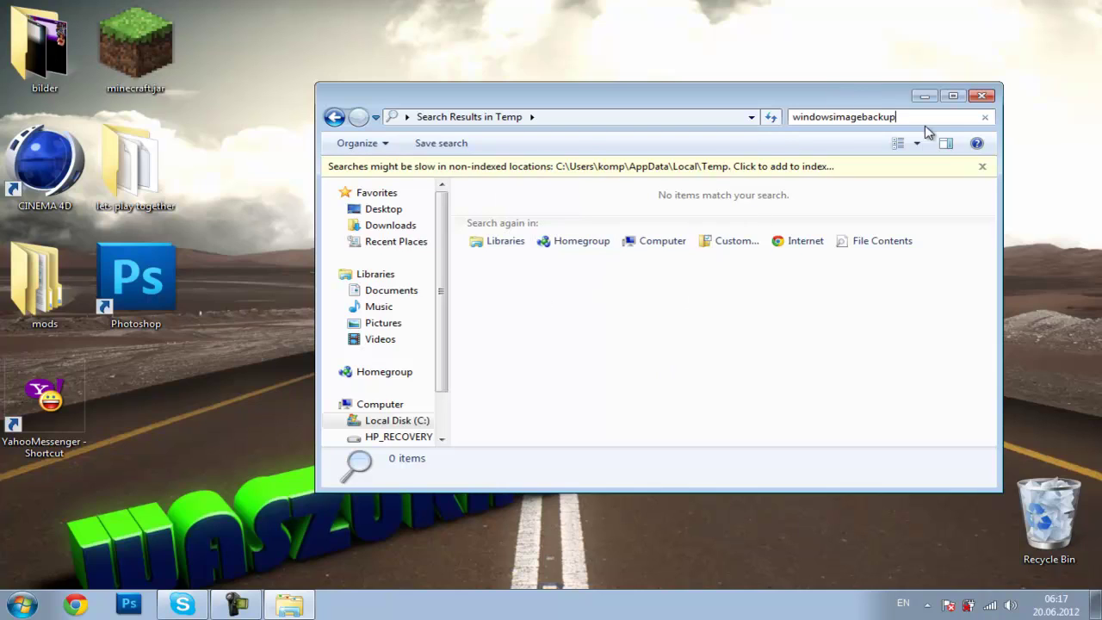
{"action": "left_click", "coordinate": [986, 176]}
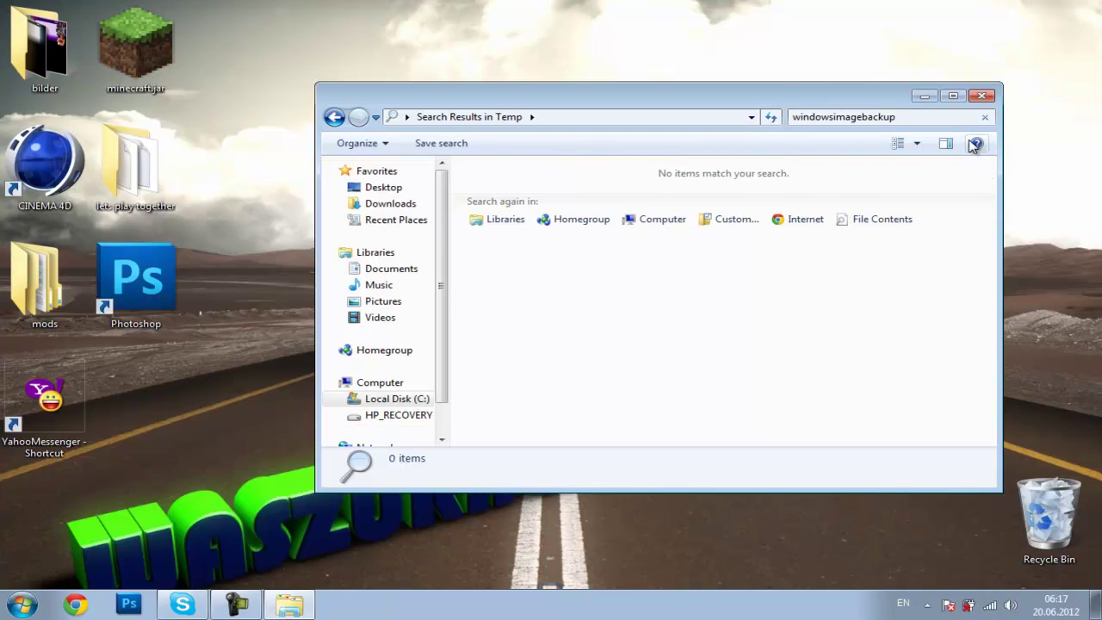
{"action": "left_click", "coordinate": [982, 96]}
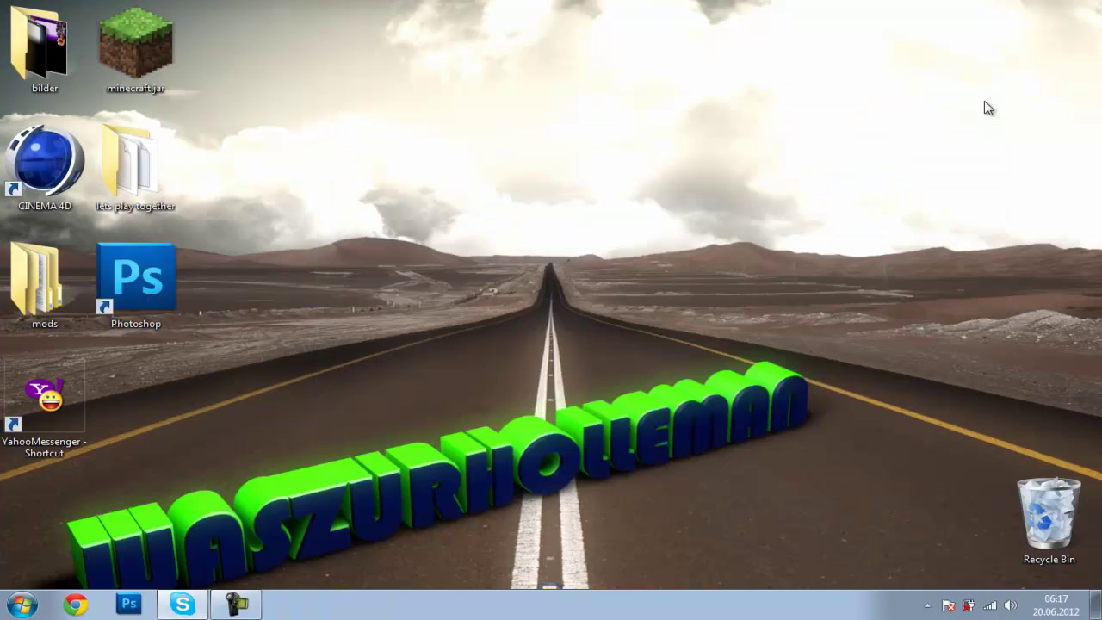